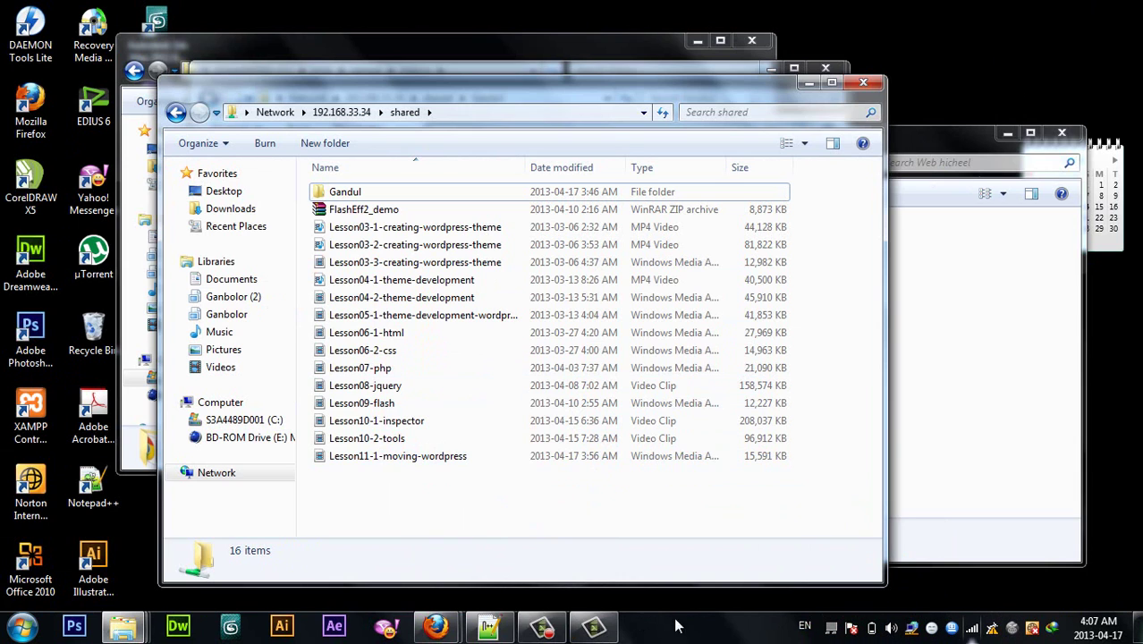
# - Find and launch the XAMPP Control Panel to check the Apache and MySQL modules
pyautogui.press('super')
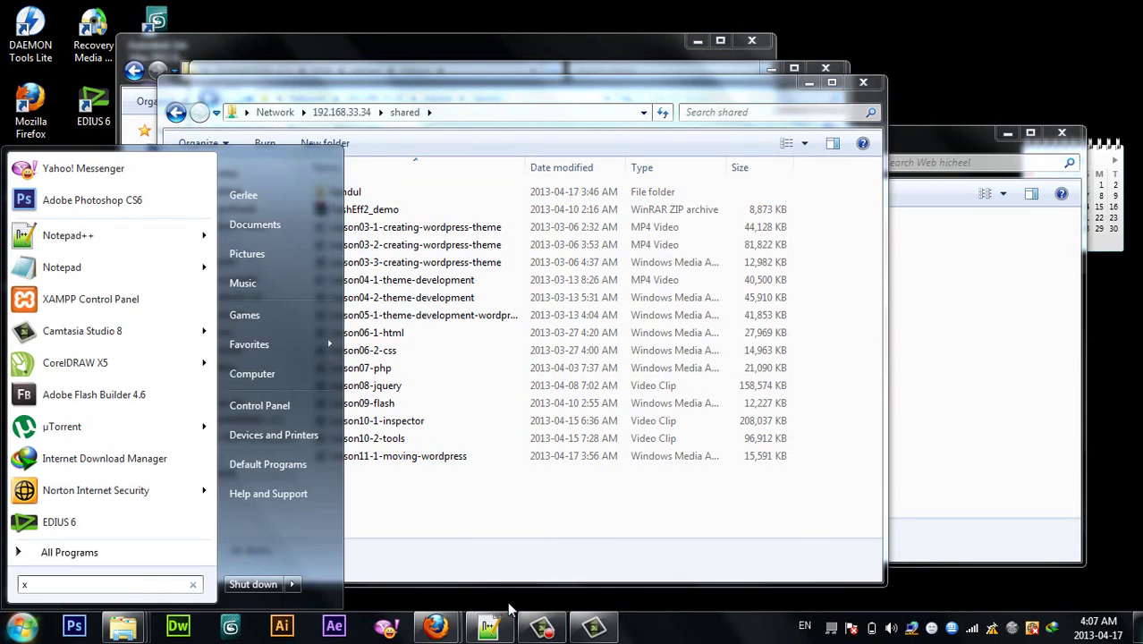
pyautogui.write('xampp')
pyautogui.press('Escape')
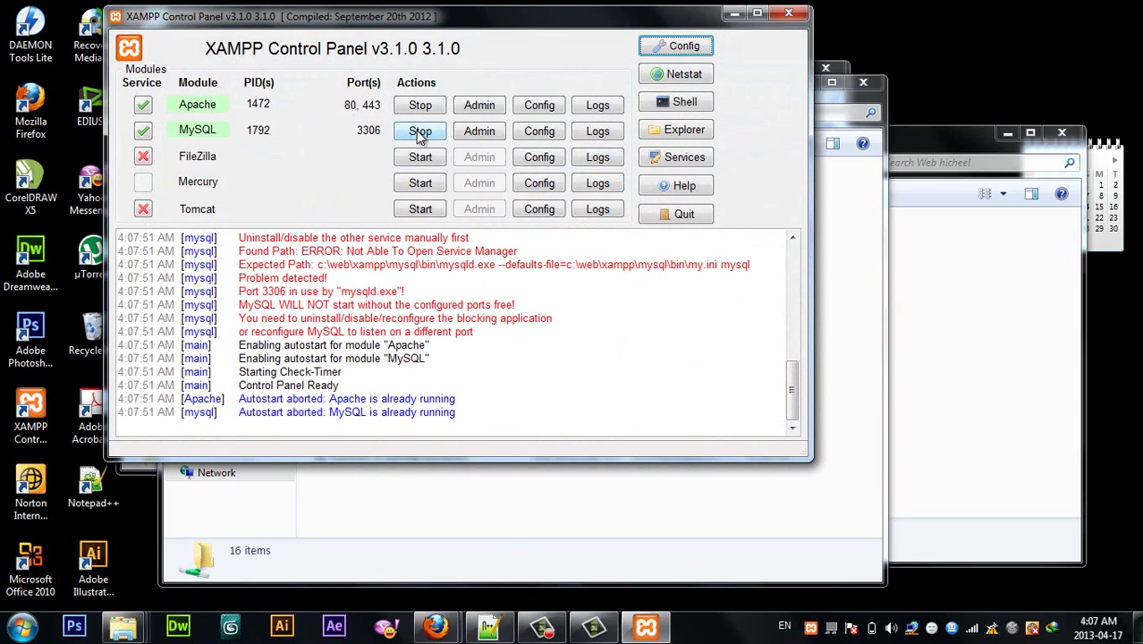
# - Browse to the C: drive root in the Web hicheel folder window and return to the XAMPP Control Panel
pyautogui.click(336, 489)
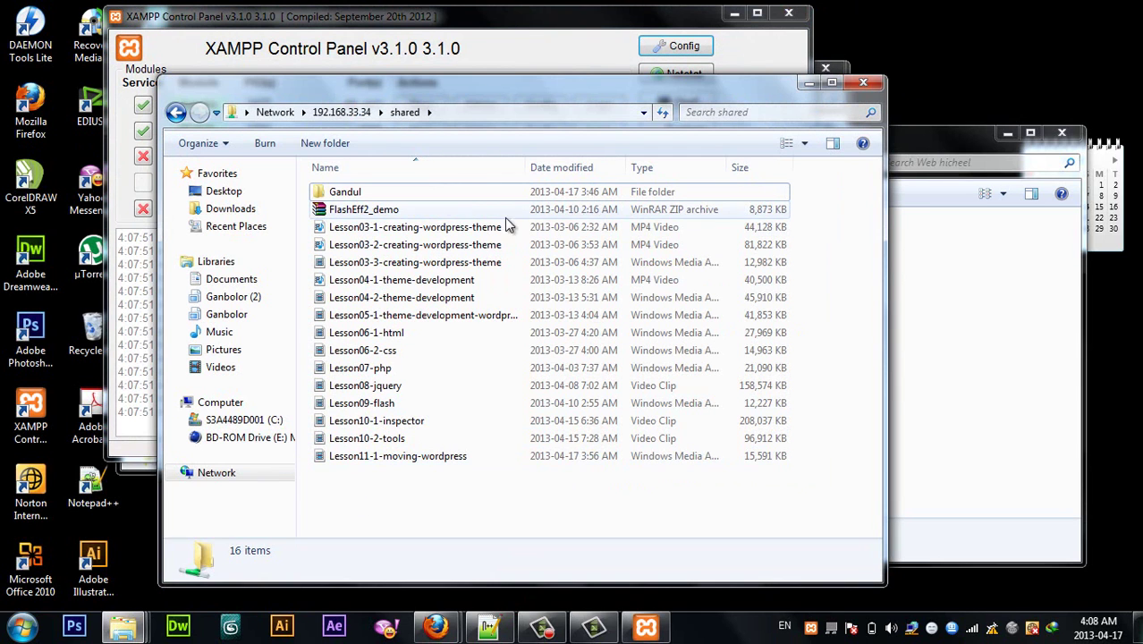
pyautogui.click(955, 258)
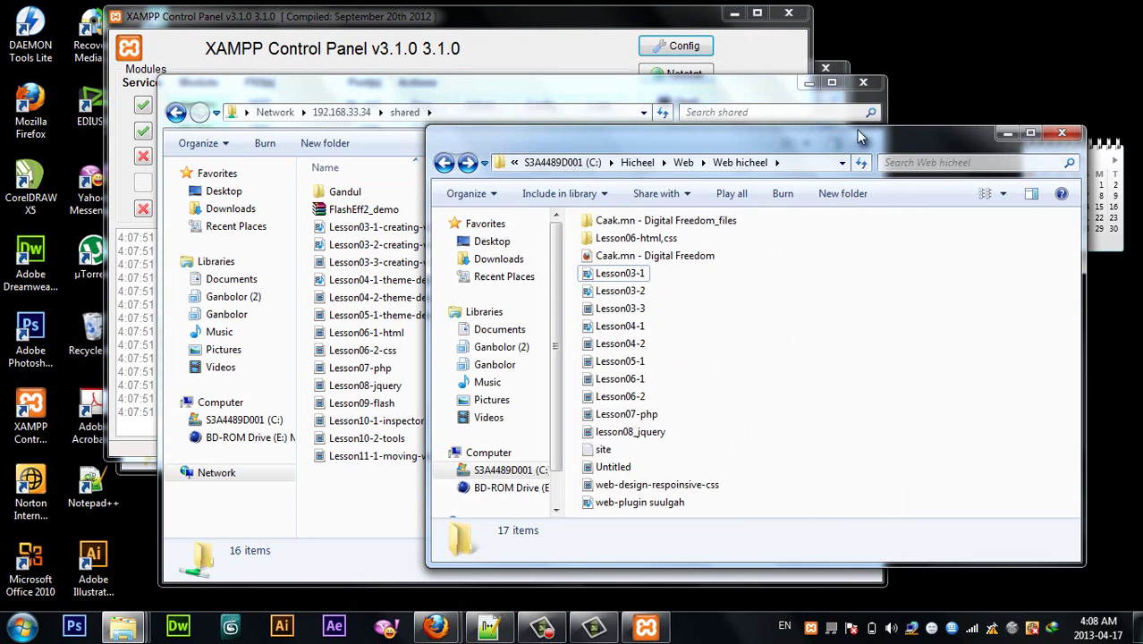
pyautogui.moveTo(857, 136); pyautogui.dragTo(675, 70)
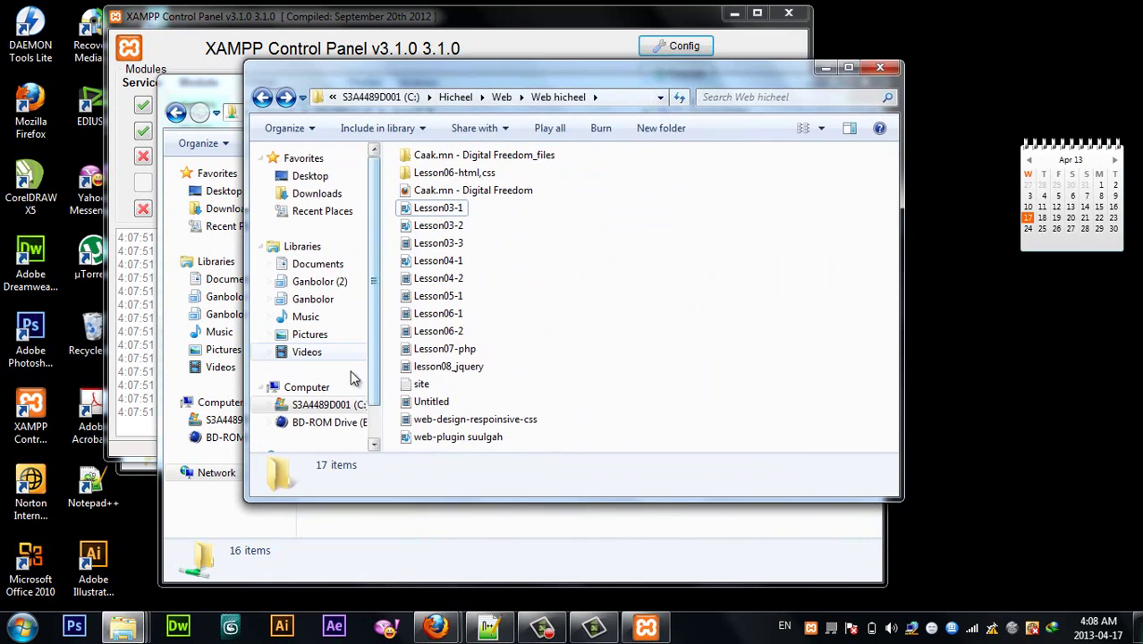
pyautogui.click(324, 405)
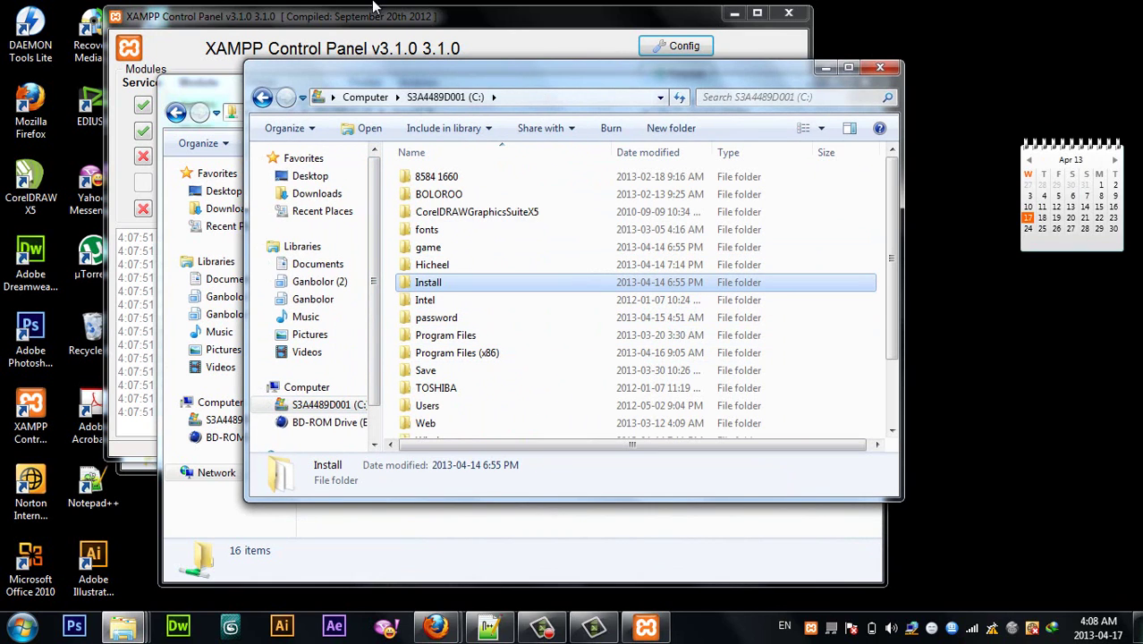
pyautogui.click(200, 25)
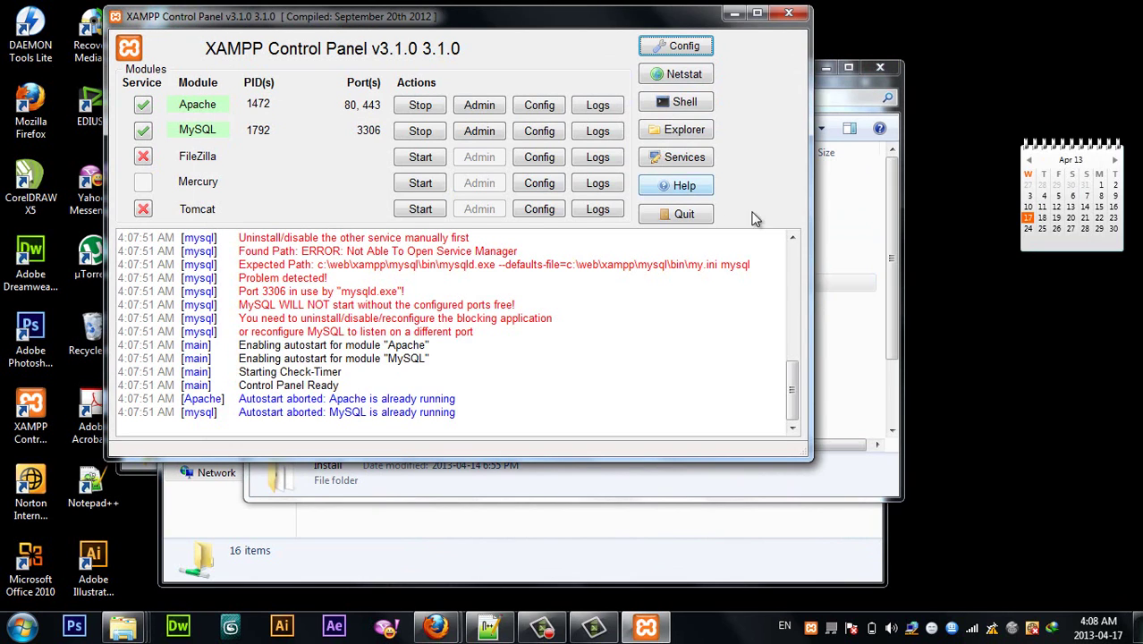
# - Switch to Firefox and load localhost/phpmyadmin in a new tab
pyautogui.moveTo(430, 617)
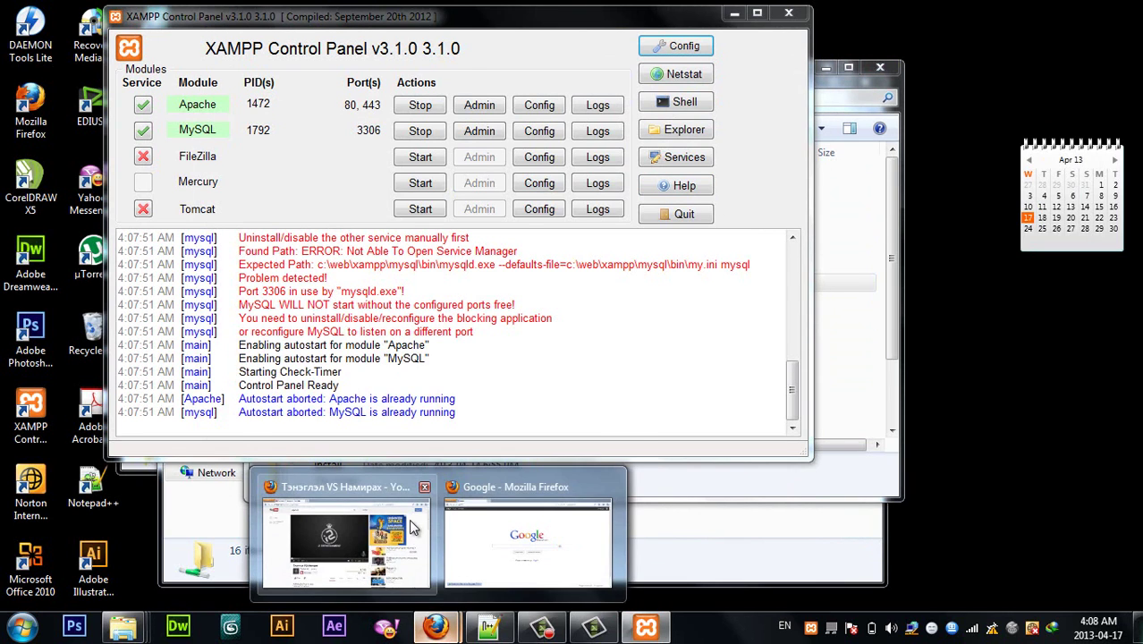
pyautogui.click(405, 556)
pyautogui.click(304, 11)
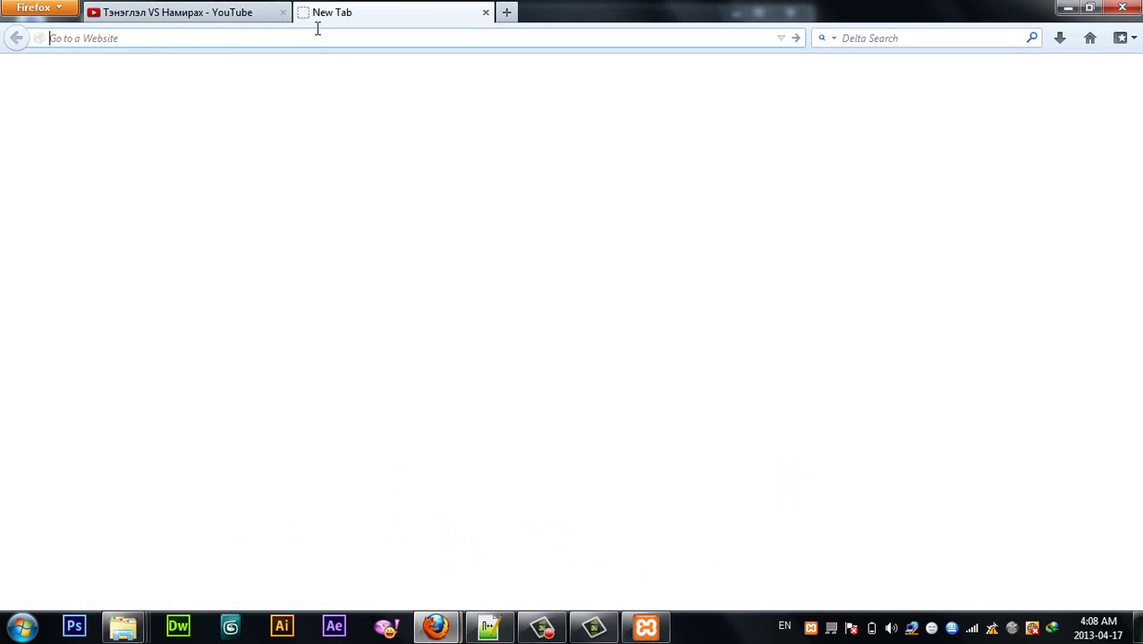
pyautogui.write('localho')
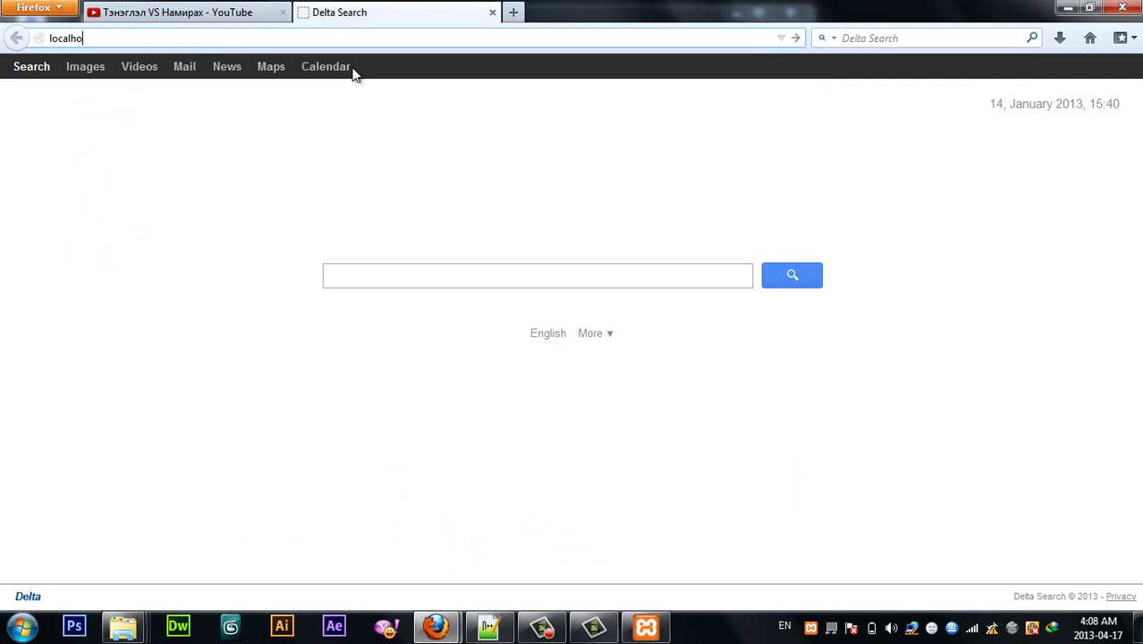
pyautogui.write('st/phpmyadmin')
pyautogui.press('Return')
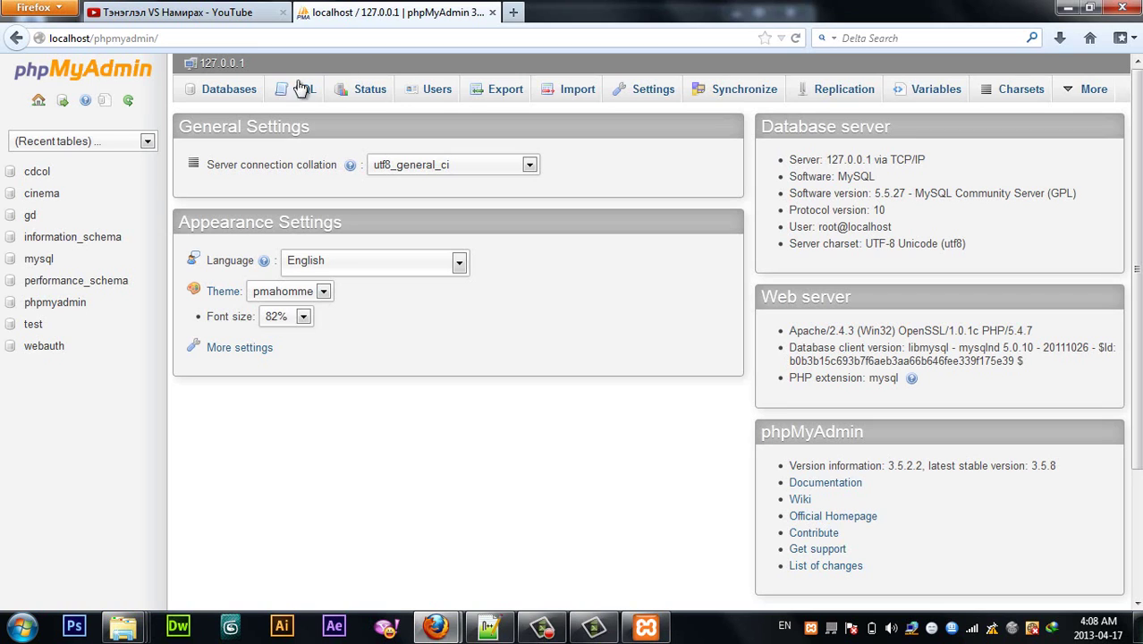
# - Export the cinema database with the Quick method in SQL format and save the file cinema.sql
pyautogui.click(55, 194)
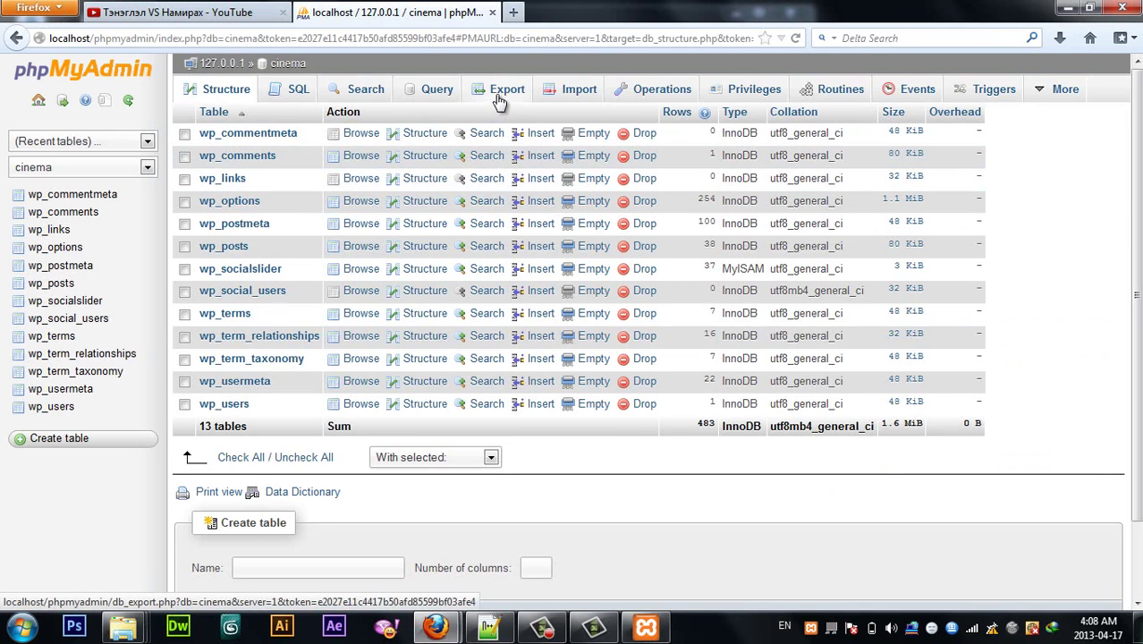
pyautogui.click(501, 93)
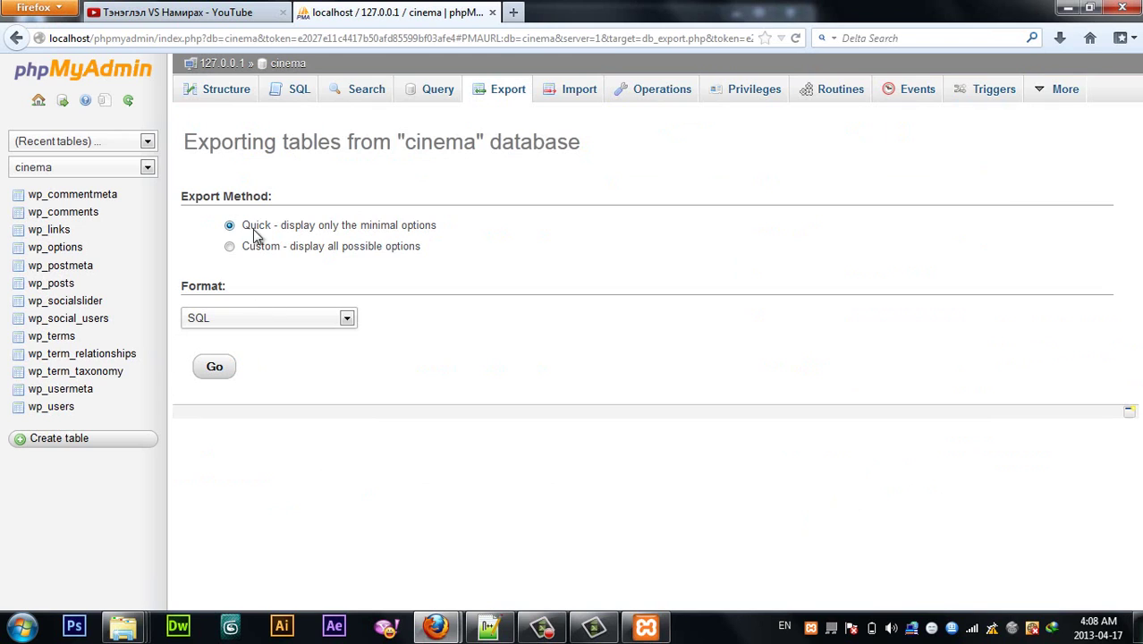
pyautogui.click(319, 323)
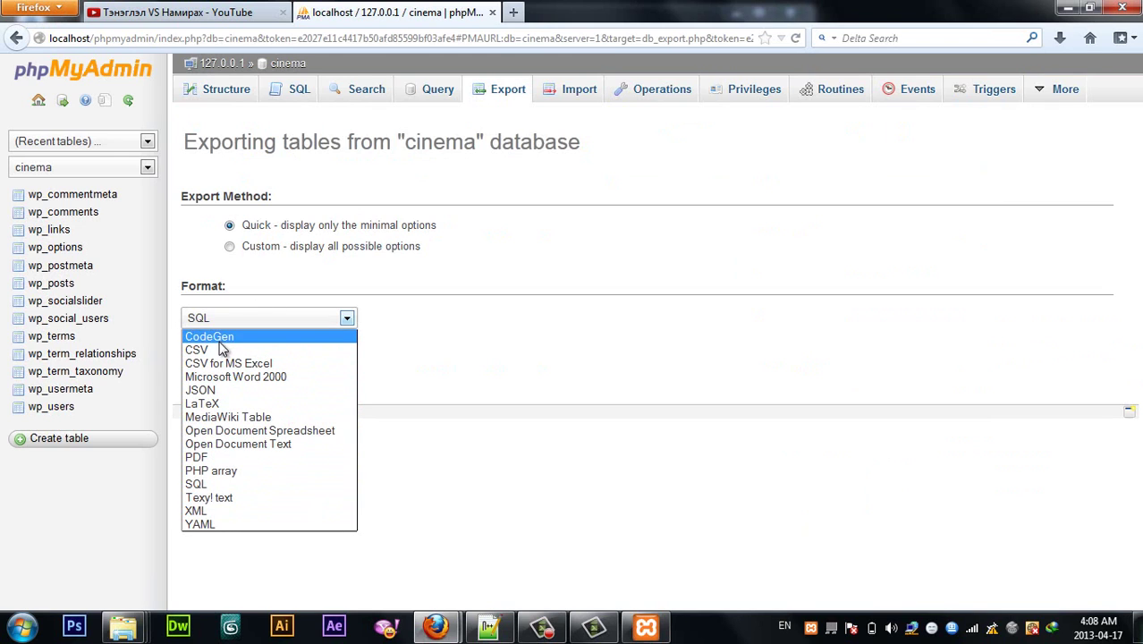
pyautogui.click(214, 484)
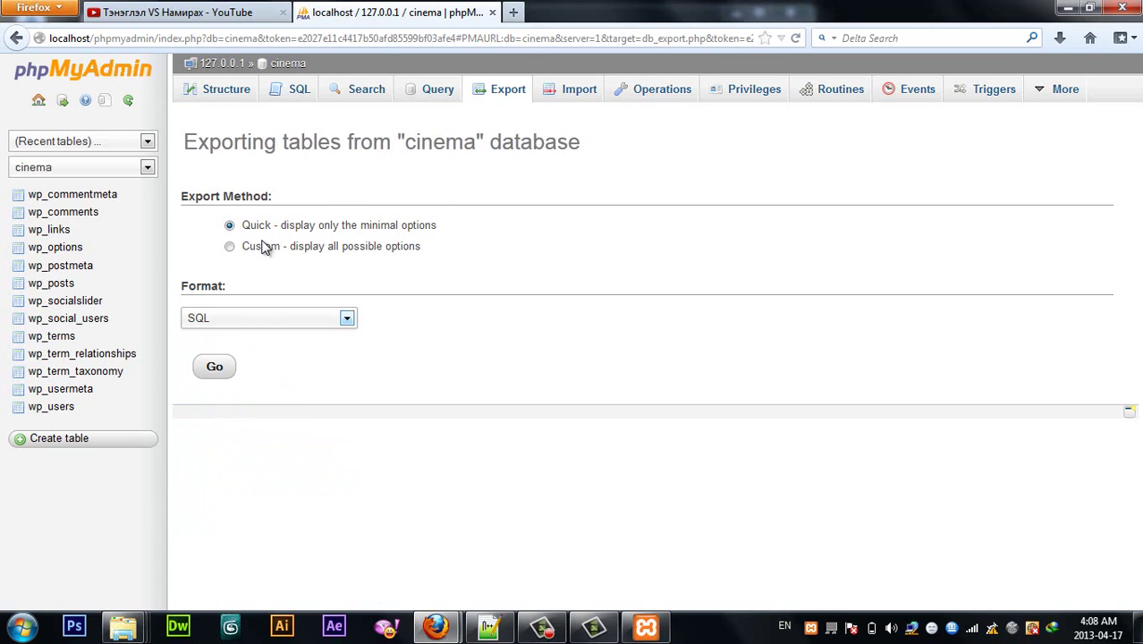
pyautogui.click(215, 370)
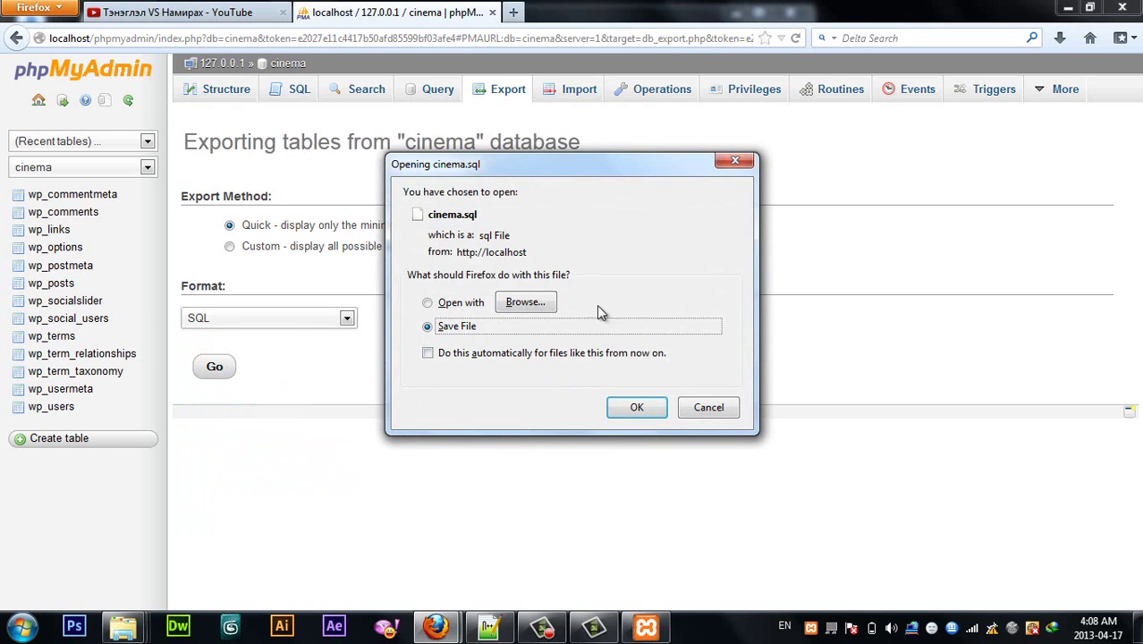
pyautogui.click(633, 410)
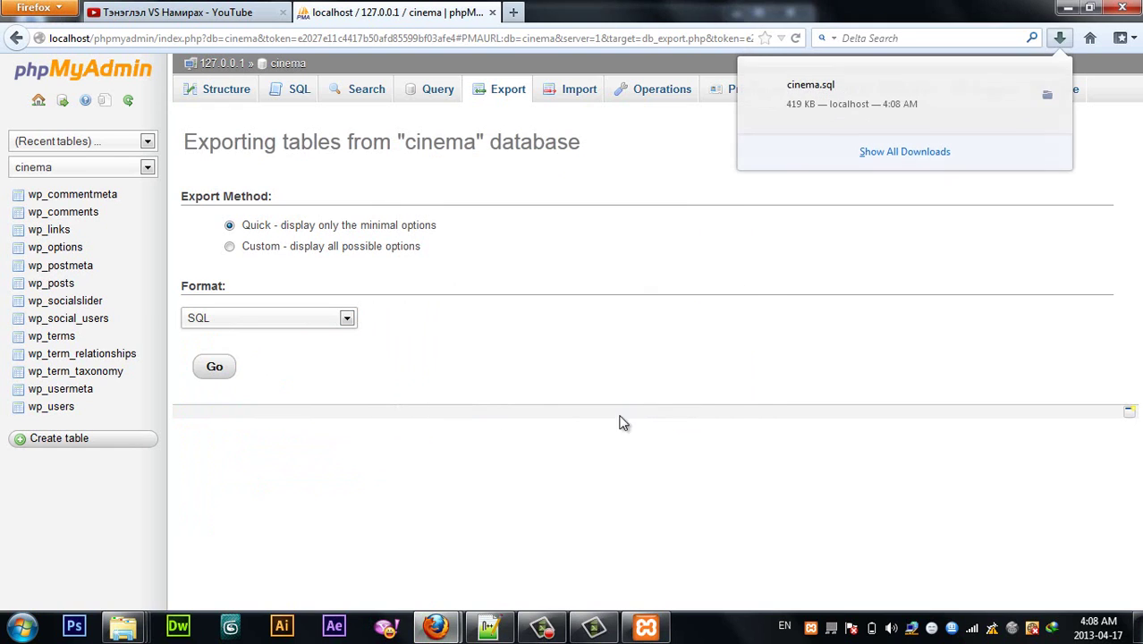
# - Open the downloaded cinema.sql with Notepad, chosen from the list of installed programs
pyautogui.click(857, 96)
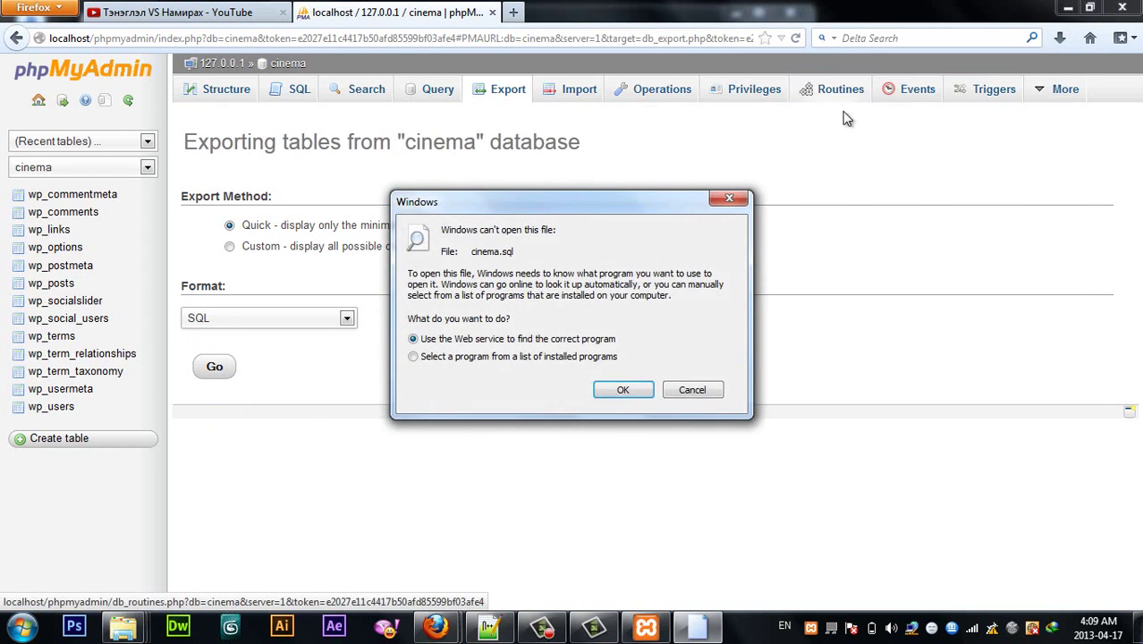
pyautogui.click(438, 358)
pyautogui.click(614, 391)
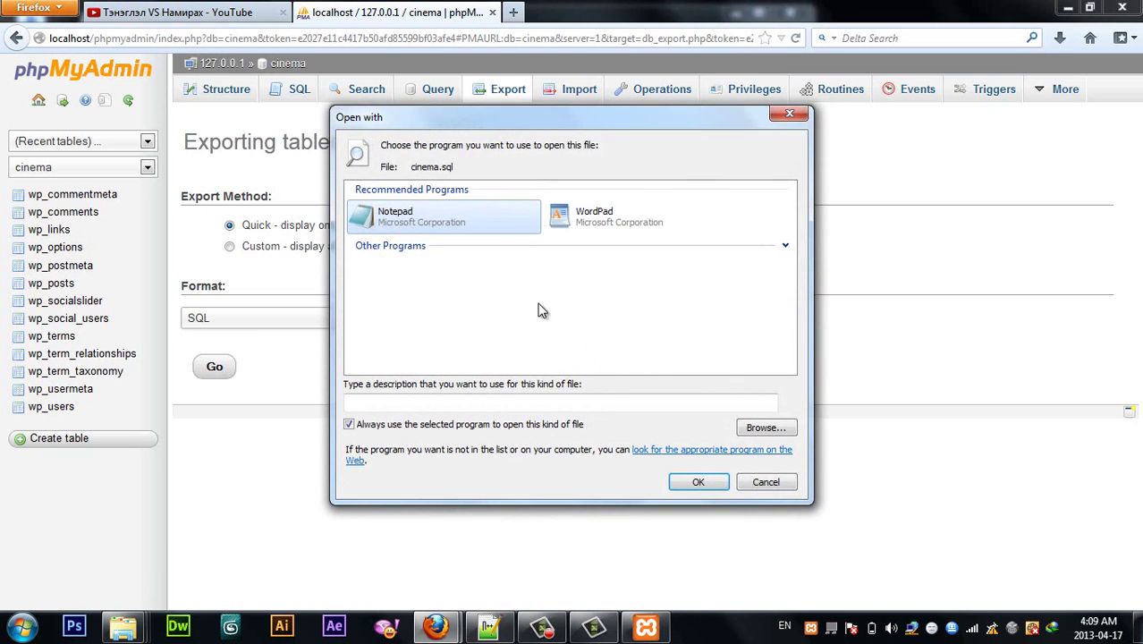
pyautogui.click(784, 244)
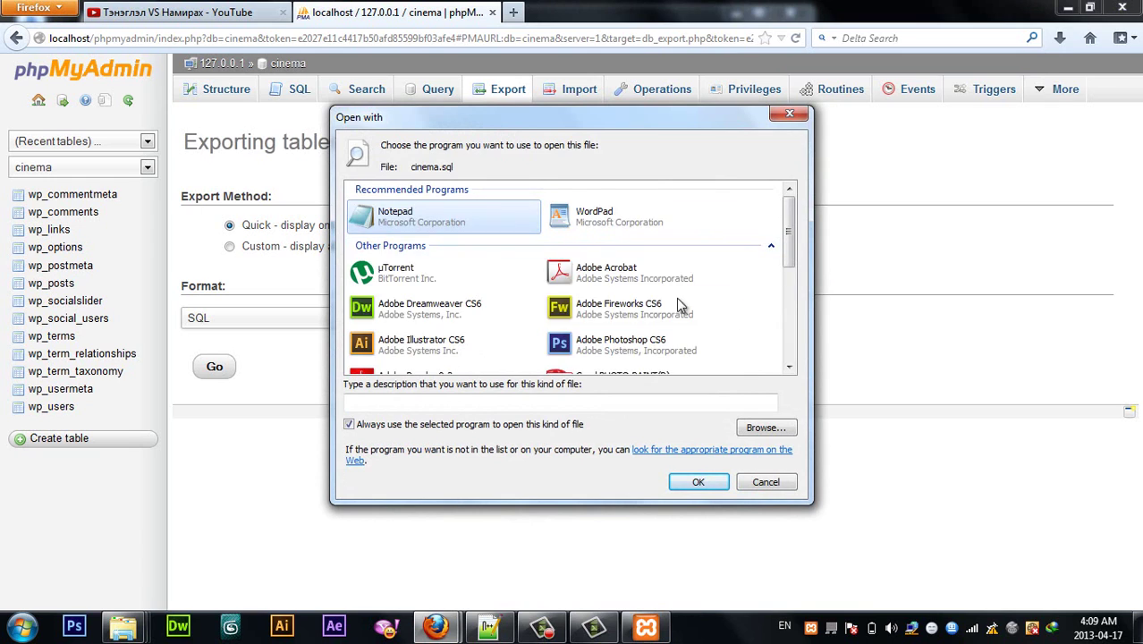
pyautogui.scroll(-5, 523, 318)
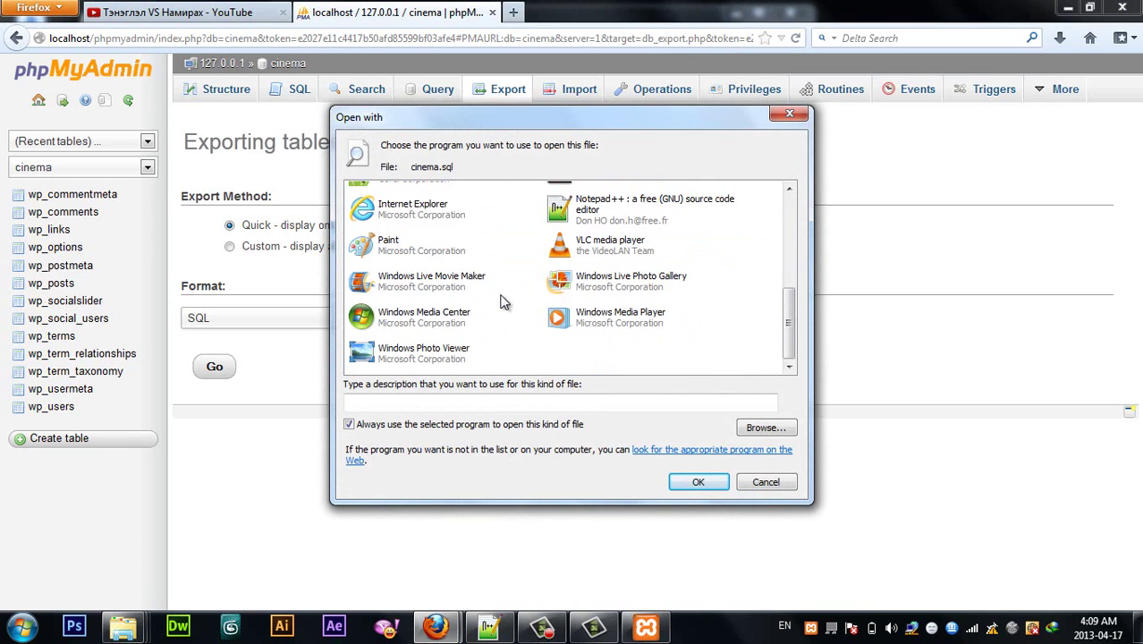
pyautogui.scroll(6, 501, 302)
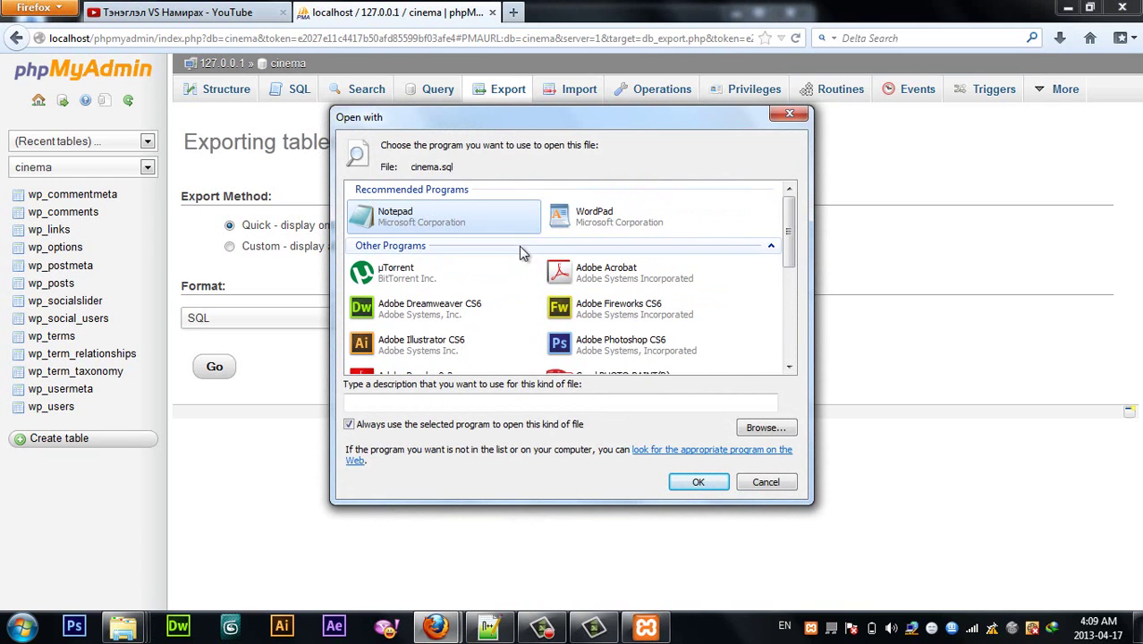
pyautogui.click(701, 483)
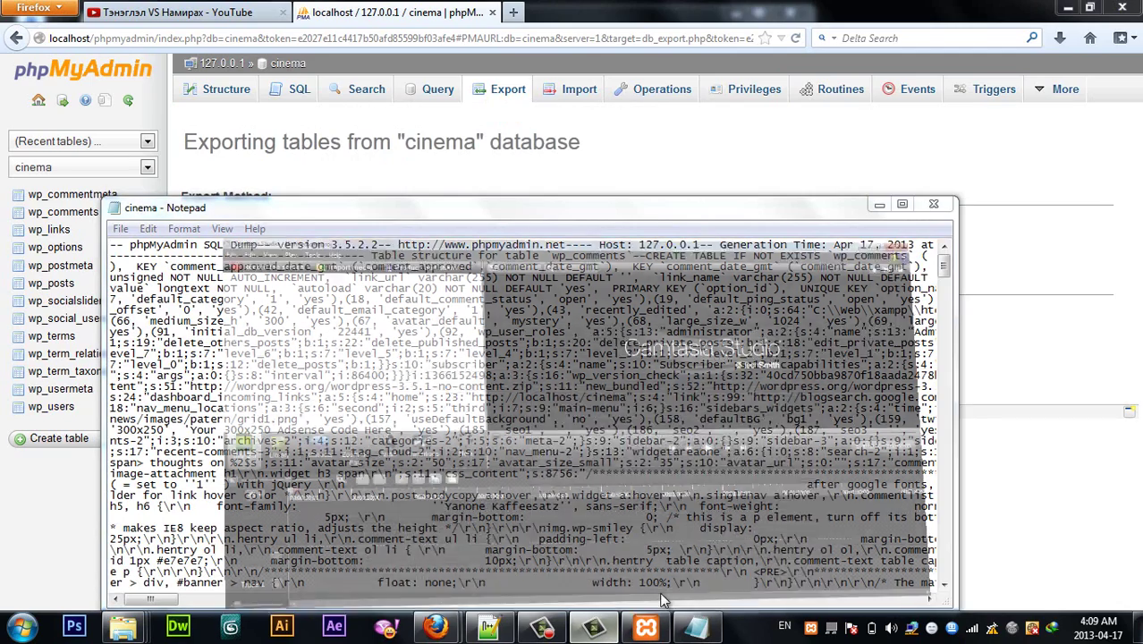
pyautogui.click(593, 627)
pyautogui.click(541, 628)
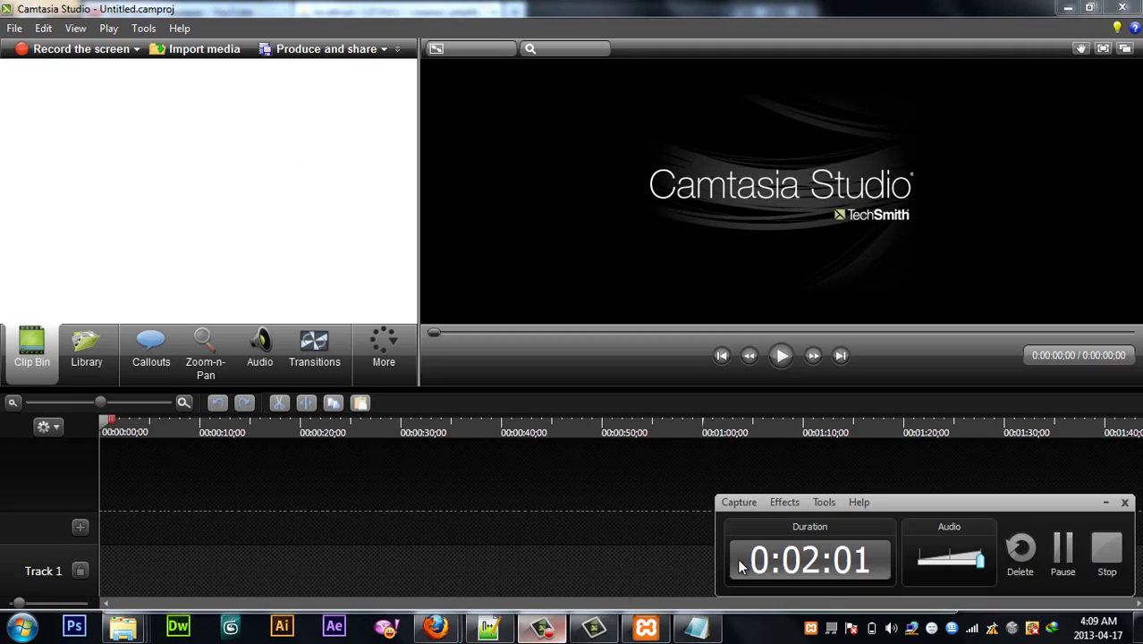
pyautogui.click(1061, 550)
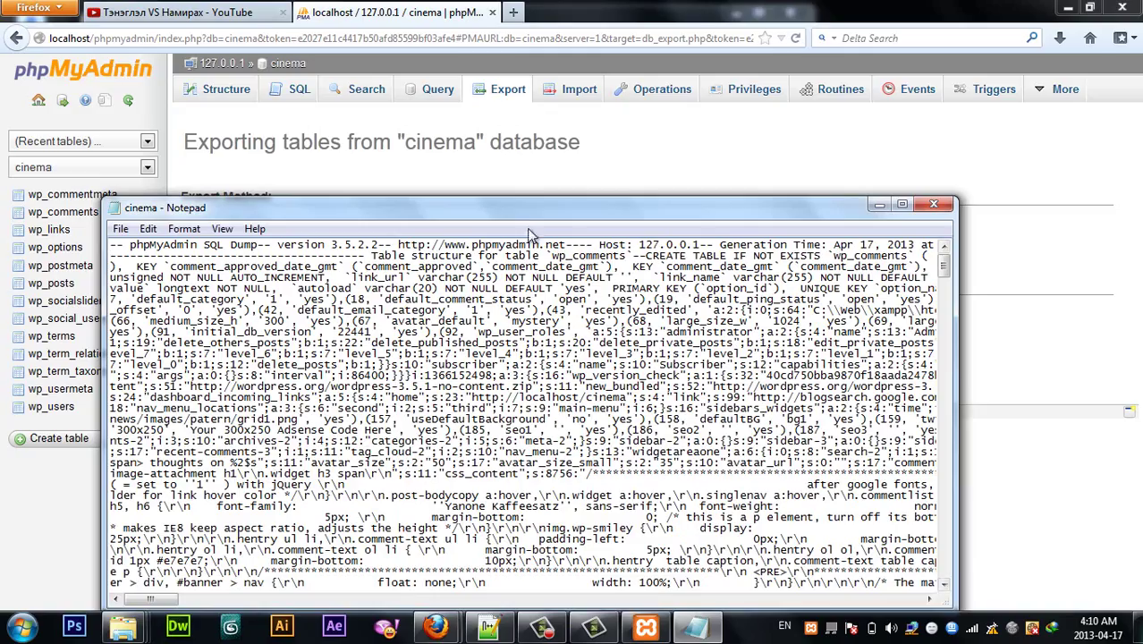
# - Look through the table structures and data in the exported cinema SQL dump and close the file
pyautogui.moveTo(518, 209); pyautogui.dragTo(510, 82)
pyautogui.scroll(-15, 427, 275)
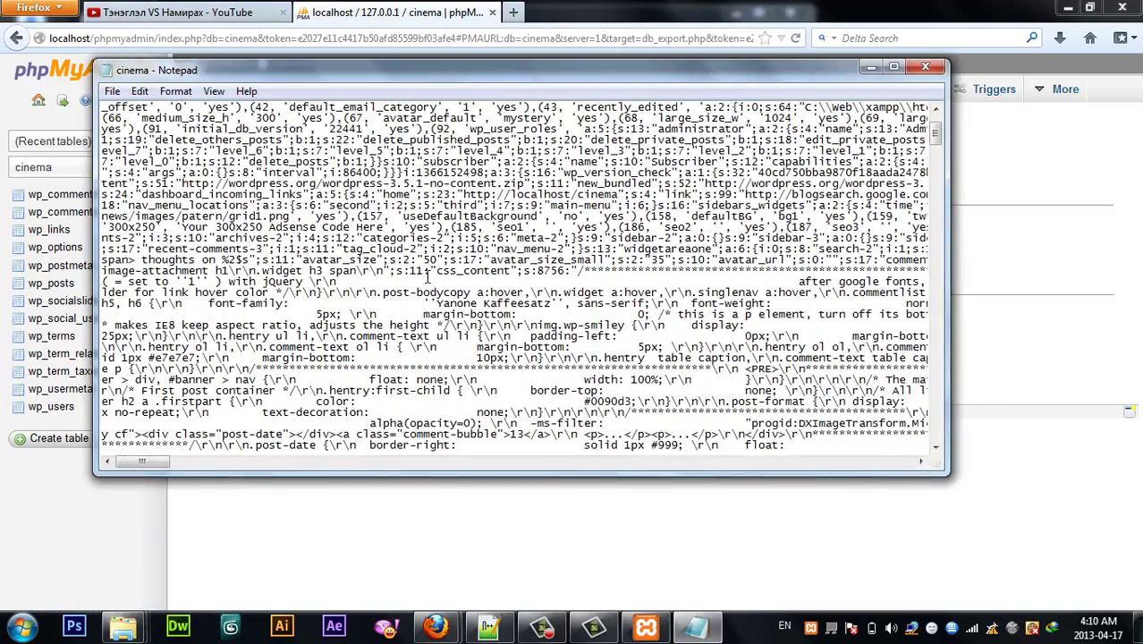
pyautogui.scroll(-15, 428, 275)
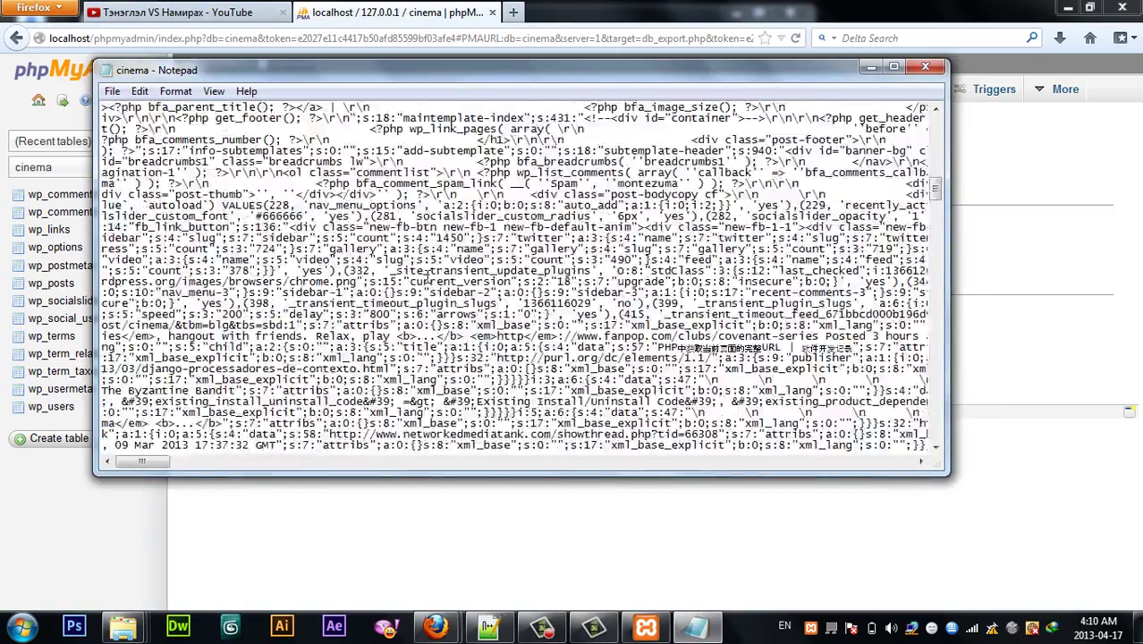
pyautogui.scroll(-10, 427, 275)
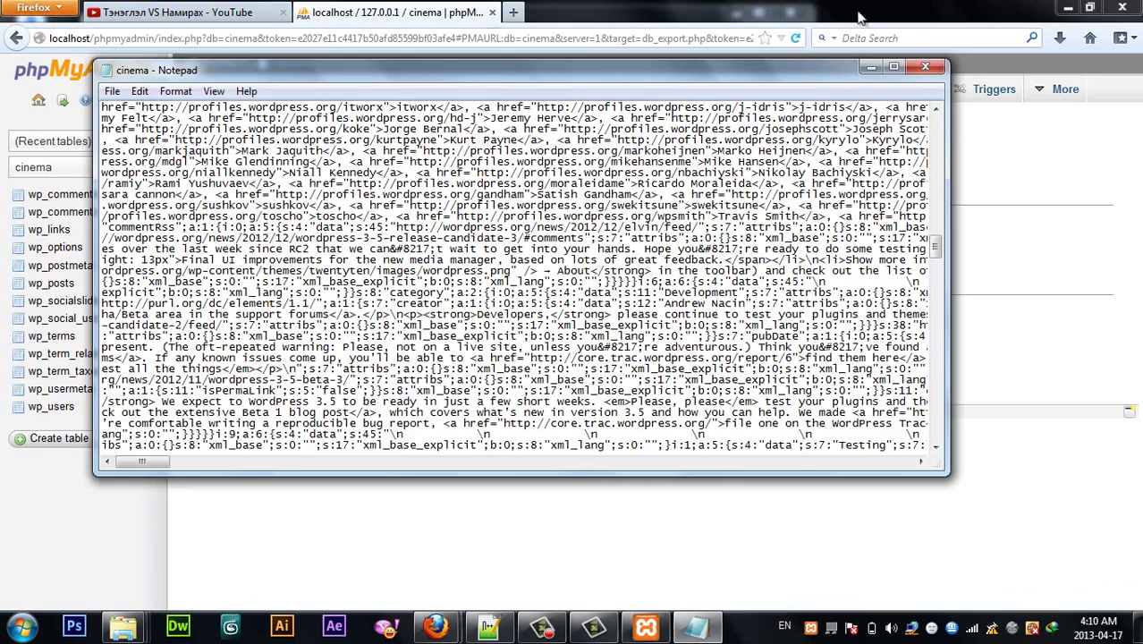
pyautogui.click(925, 67)
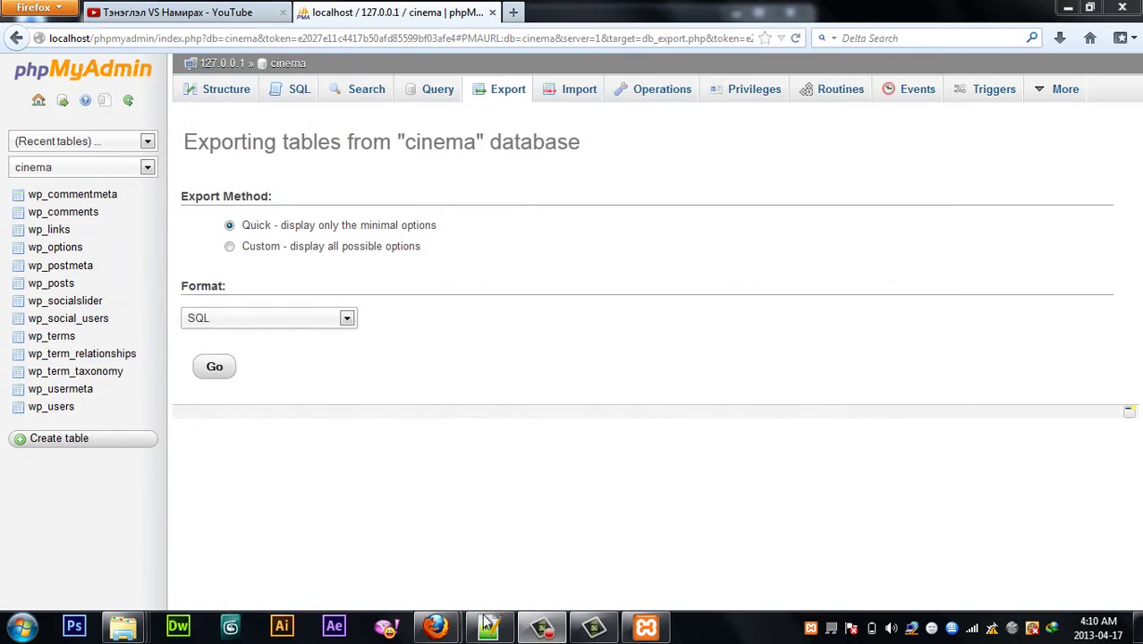
pyautogui.click(488, 626)
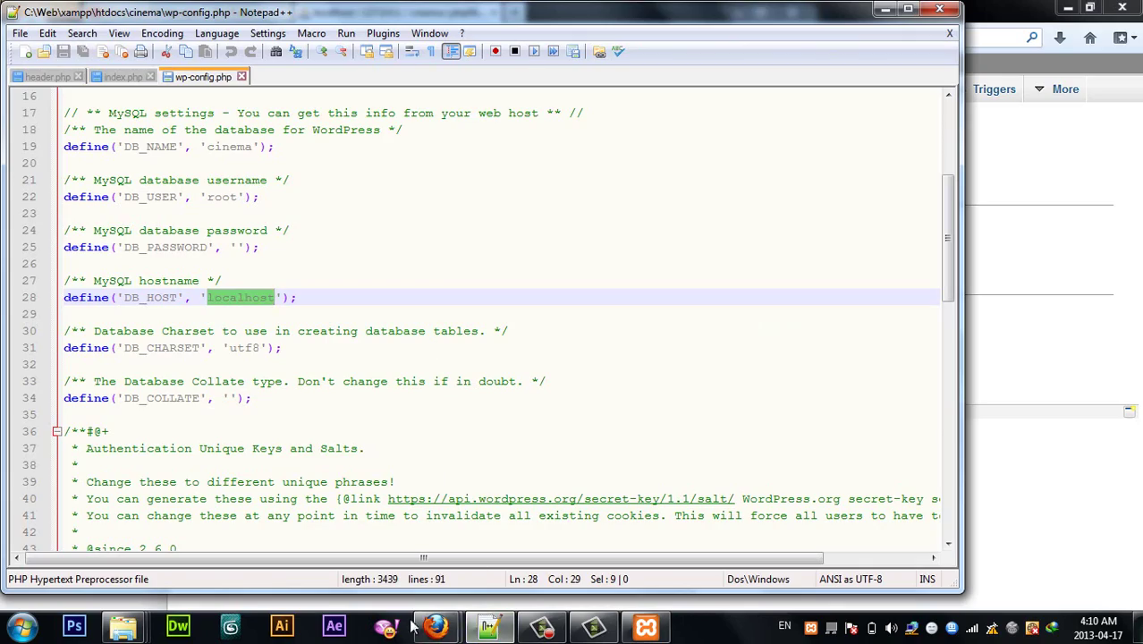
pyautogui.moveTo(122, 626)
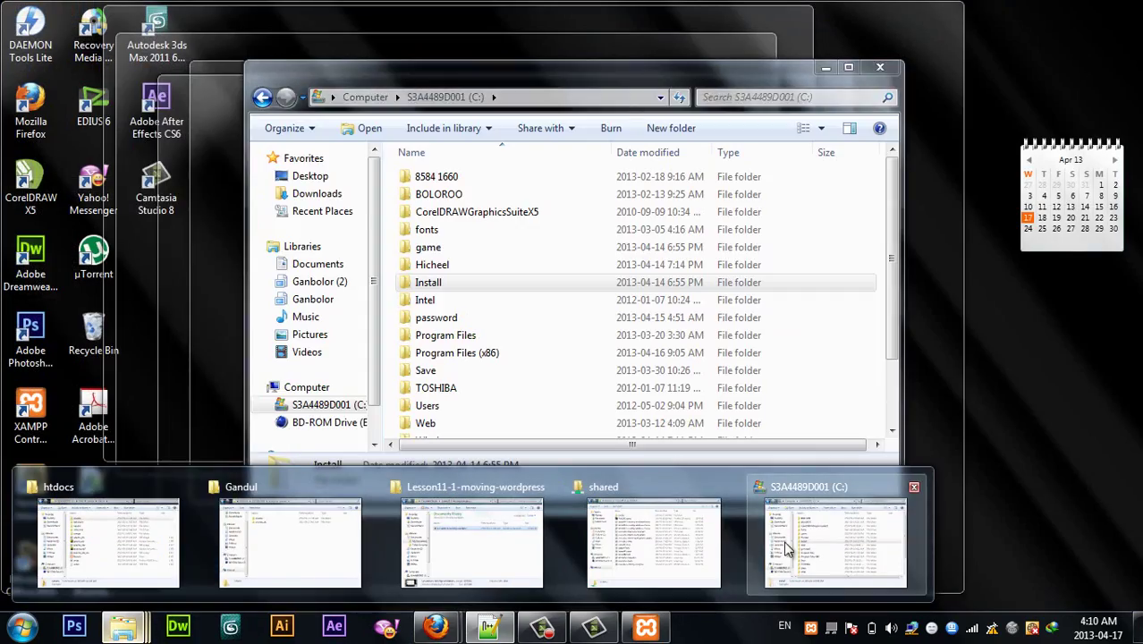
pyautogui.moveTo(384, 527)
pyautogui.moveTo(111, 530)
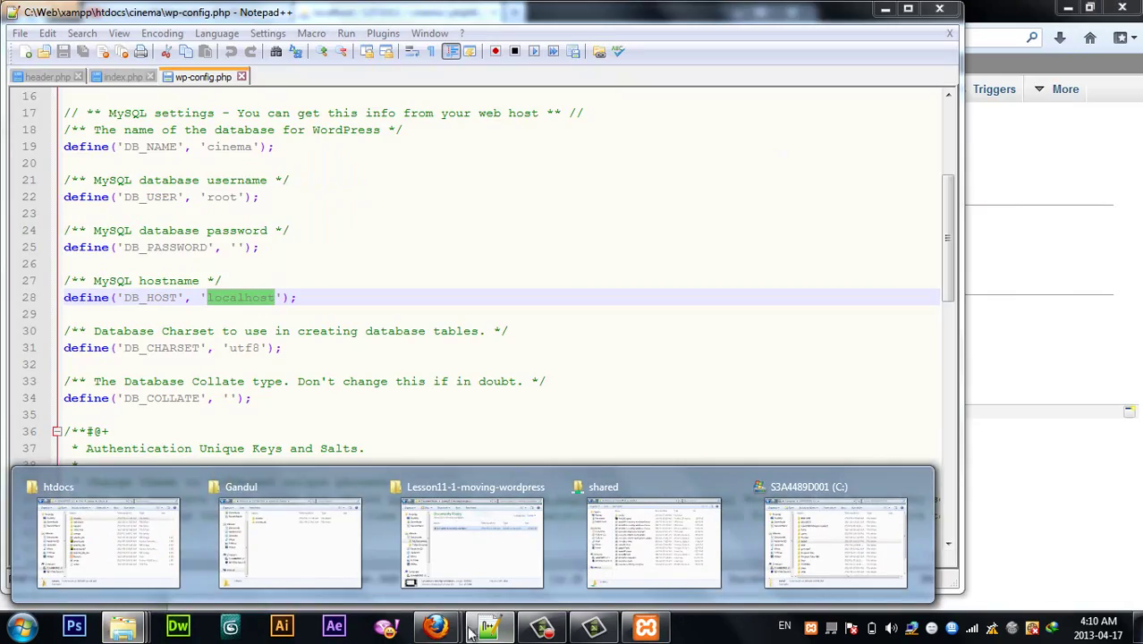
# - Switch to Firefox, open the containing folder of cinema.sql from the download history, and load the file into Notepad++
pyautogui.moveTo(435, 626)
pyautogui.click(545, 493)
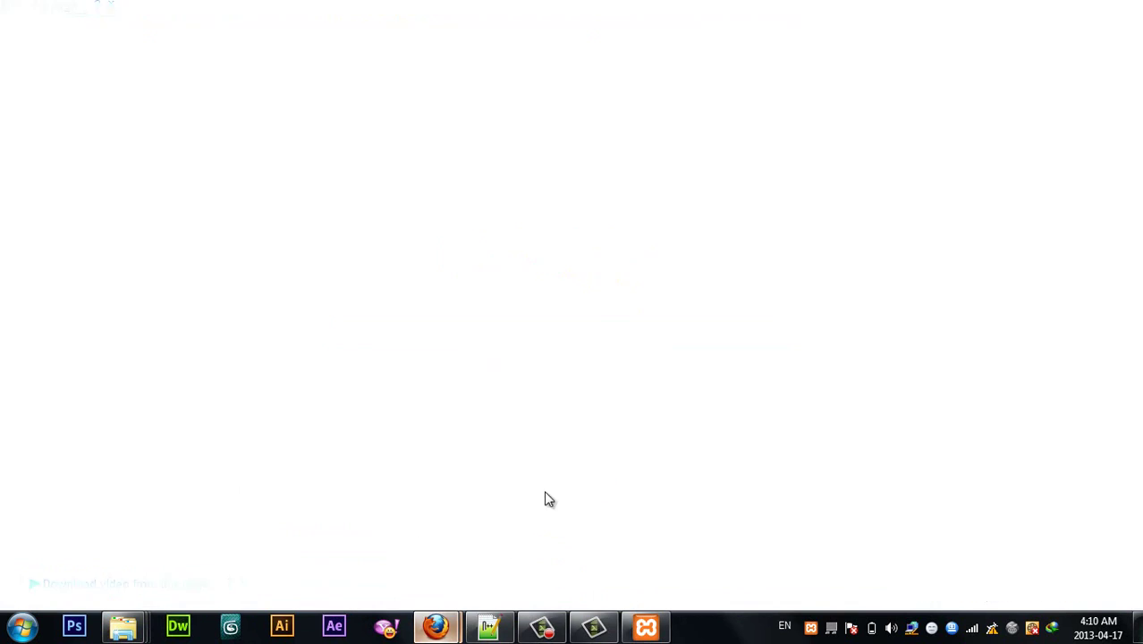
pyautogui.hotkey('ctrl', 'j')
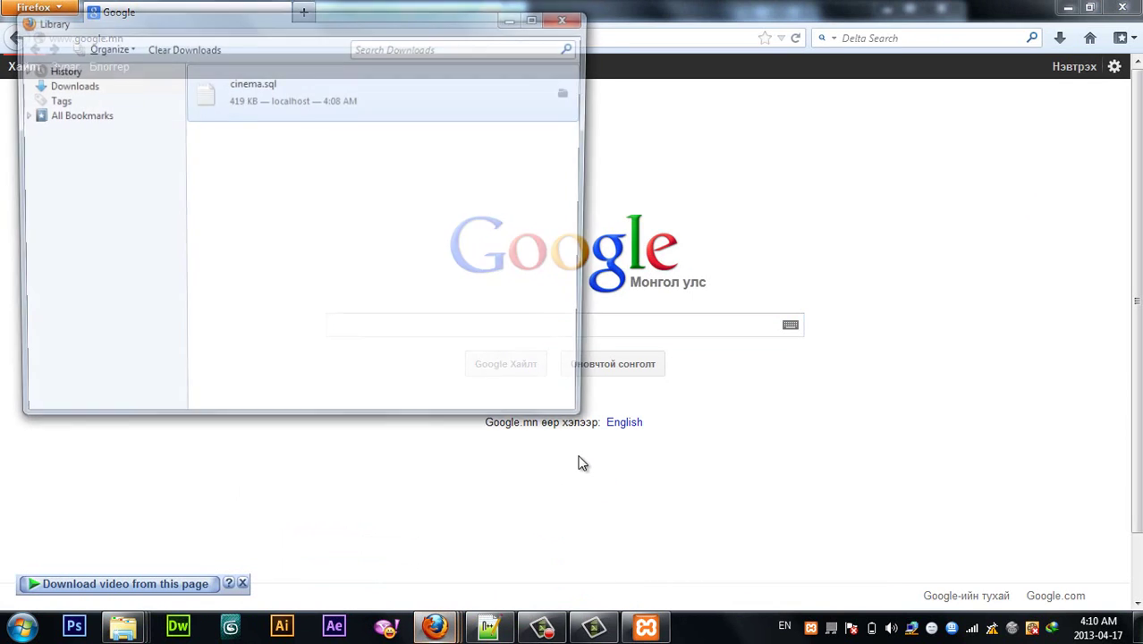
pyautogui.rightClick(299, 102)
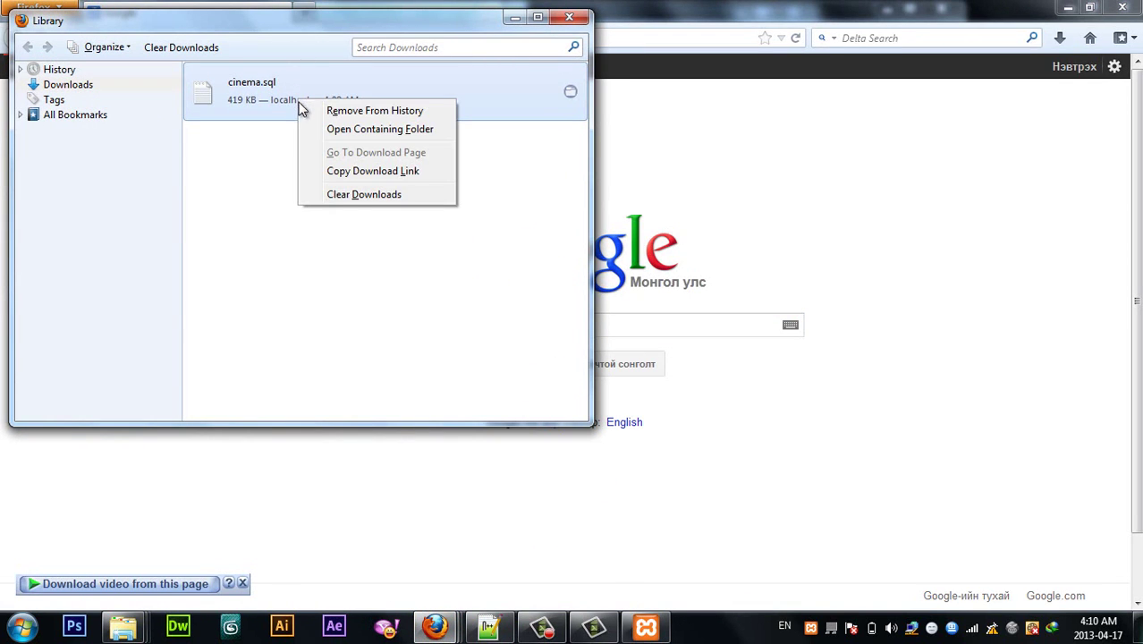
pyautogui.click(336, 129)
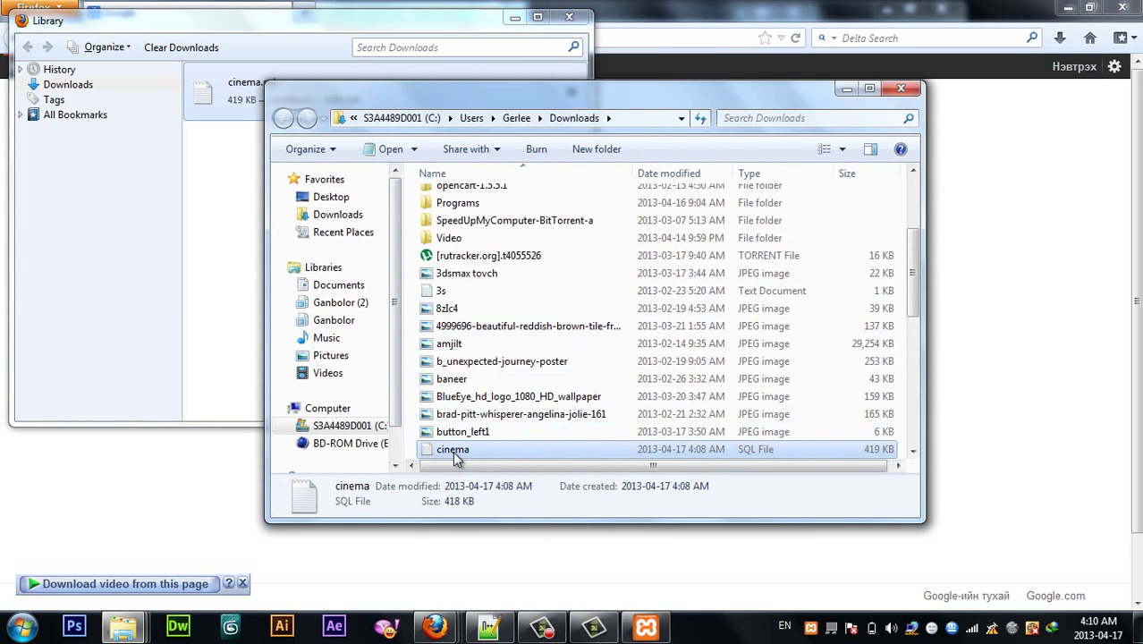
pyautogui.moveTo(454, 449); pyautogui.dragTo(444, 84)
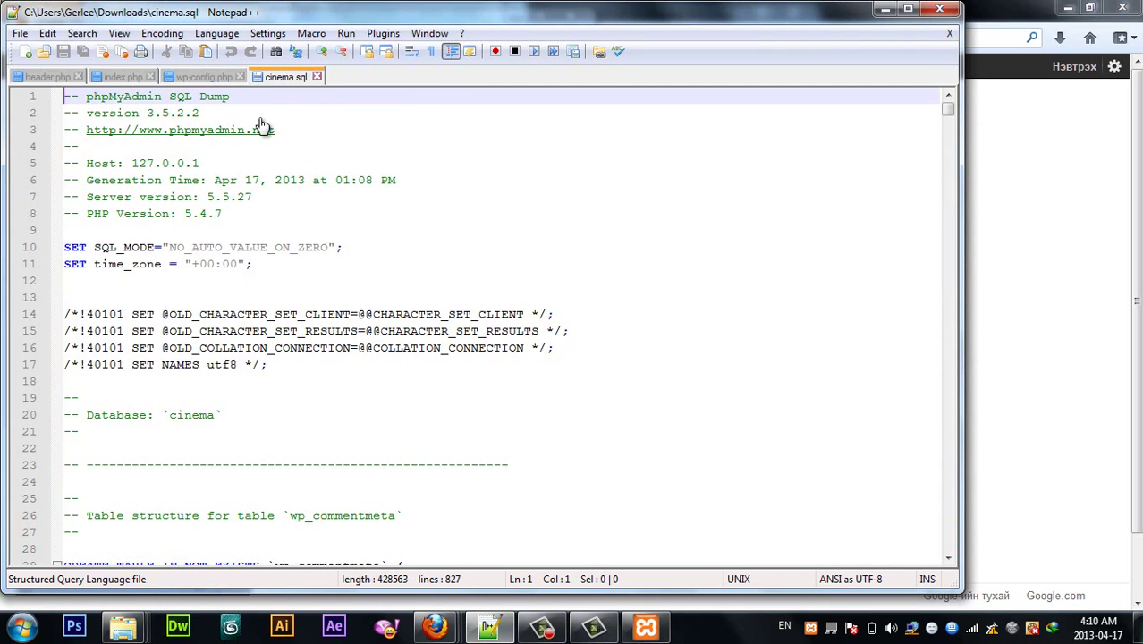
# - Examine the header settings of the cinema.sql dump and the CREATE TABLE statement for wp_commentmeta
pyautogui.moveTo(380, 366); pyautogui.dragTo(61, 285)
pyautogui.click(231, 211)
pyautogui.scroll(-3, 314, 269)
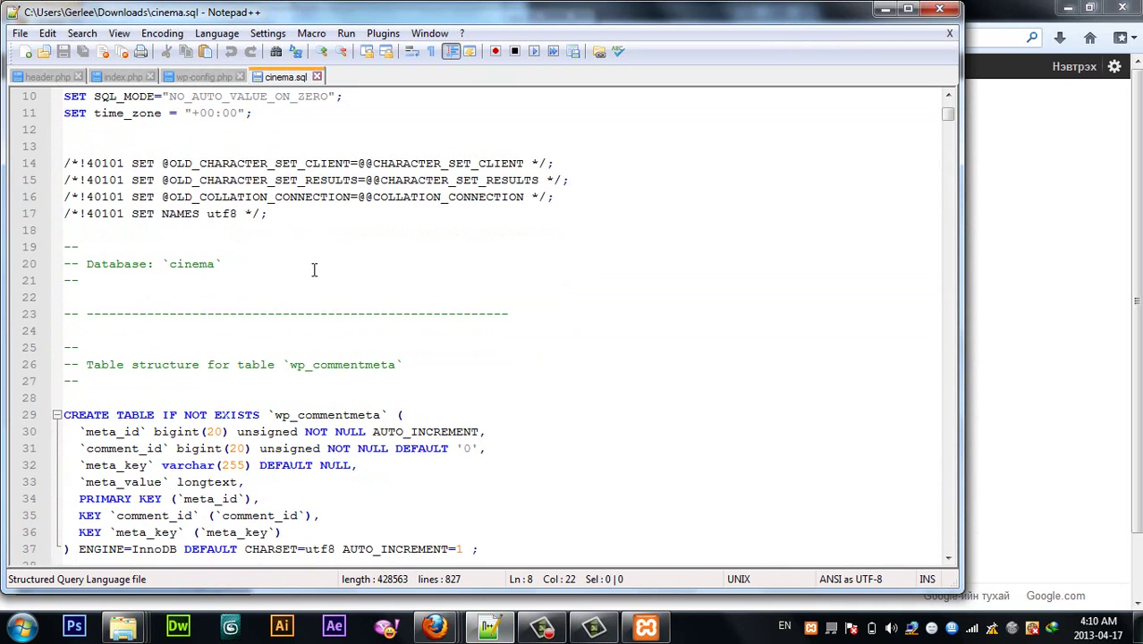
pyautogui.scroll(-3, 313, 250)
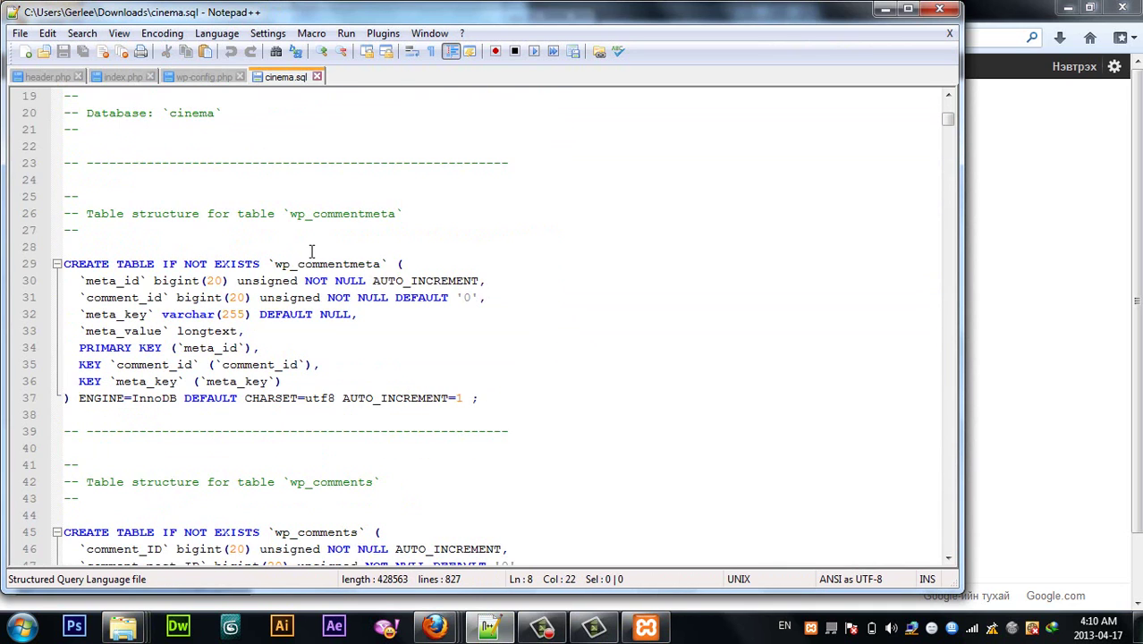
pyautogui.moveTo(483, 400); pyautogui.dragTo(89, 313)
pyautogui.click(334, 264)
pyautogui.doubleClick(334, 264)
pyautogui.scroll(-4, 319, 341)
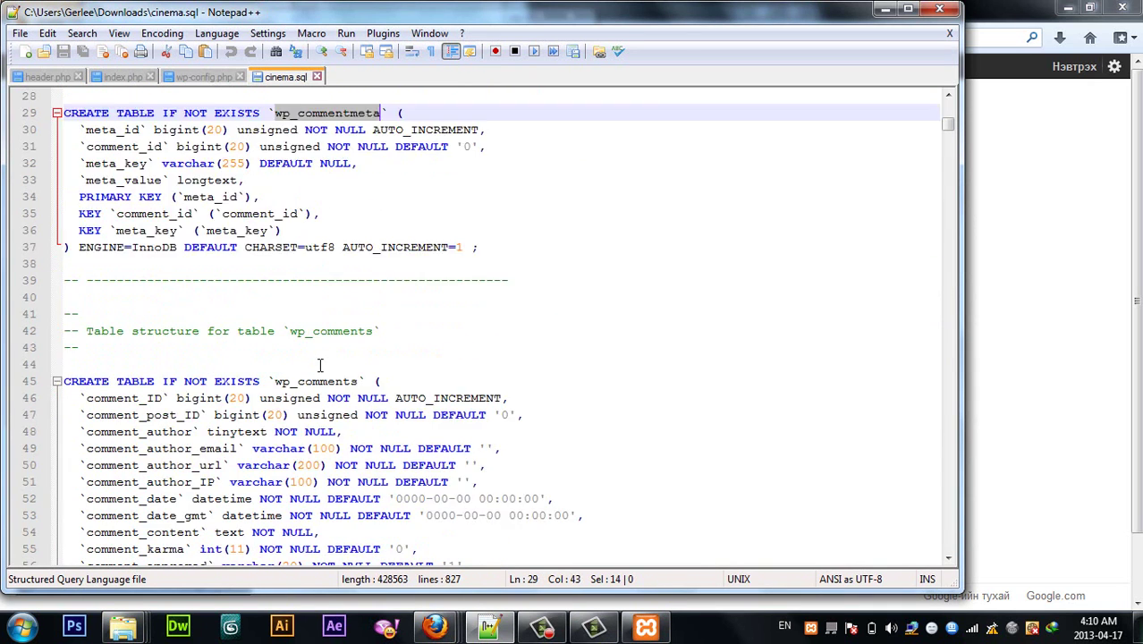
# - Examine the wp_comments table structure, its keys, and the INSERT statement that holds its data
pyautogui.doubleClick(308, 331)
pyautogui.scroll(-3, 263, 345)
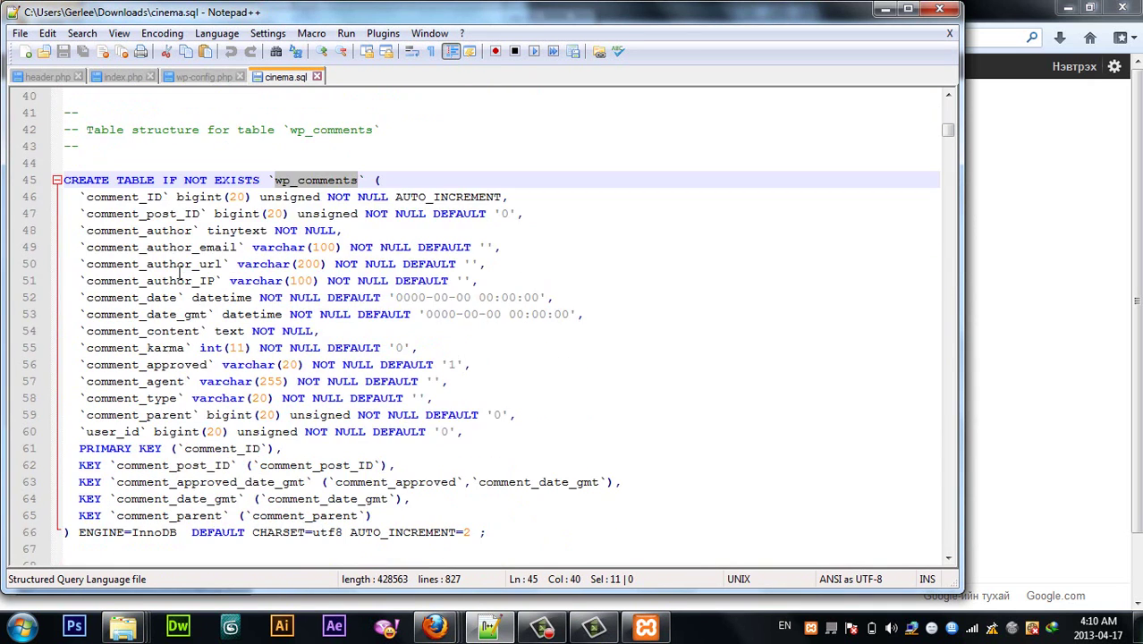
pyautogui.scroll(-4, 152, 259)
pyautogui.moveTo(132, 247); pyautogui.dragTo(439, 315)
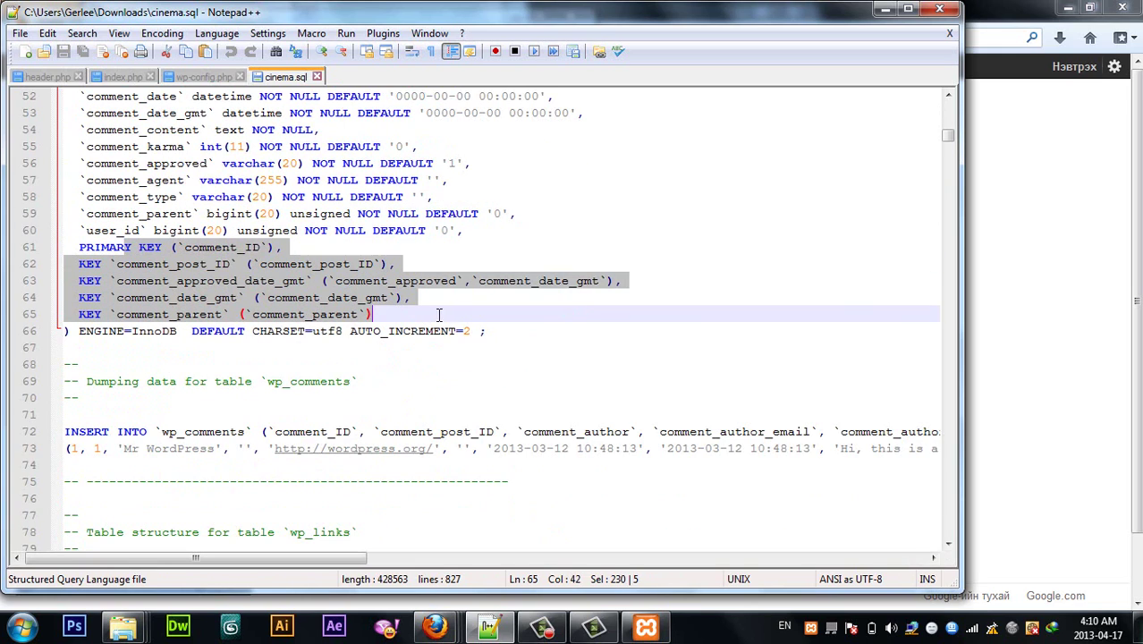
pyautogui.click(396, 364)
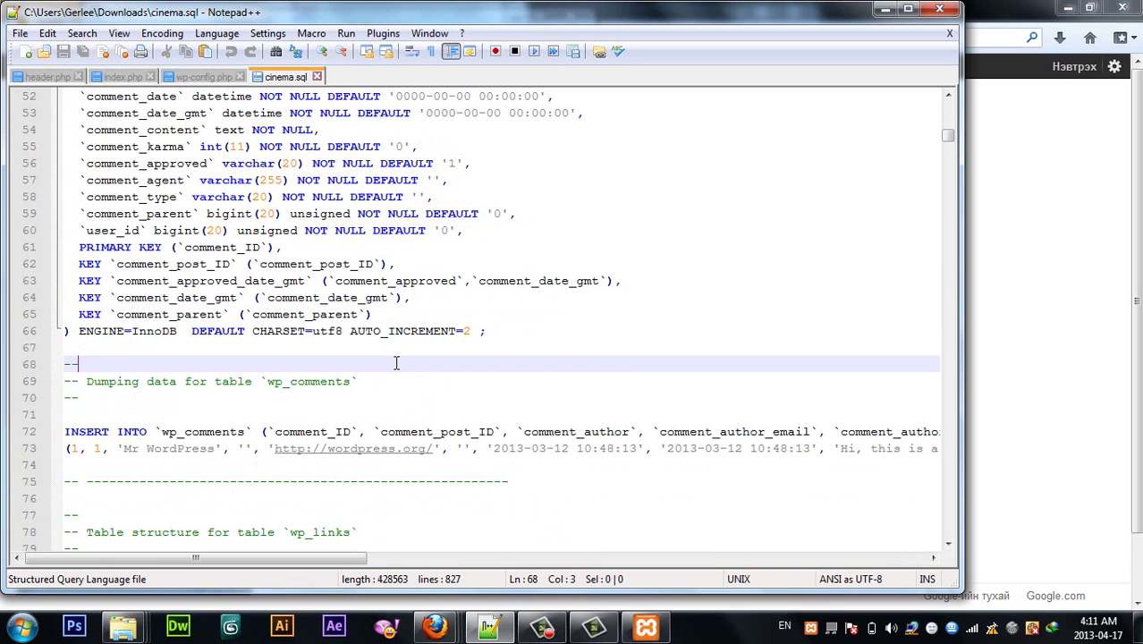
pyautogui.scroll(-1, 287, 394)
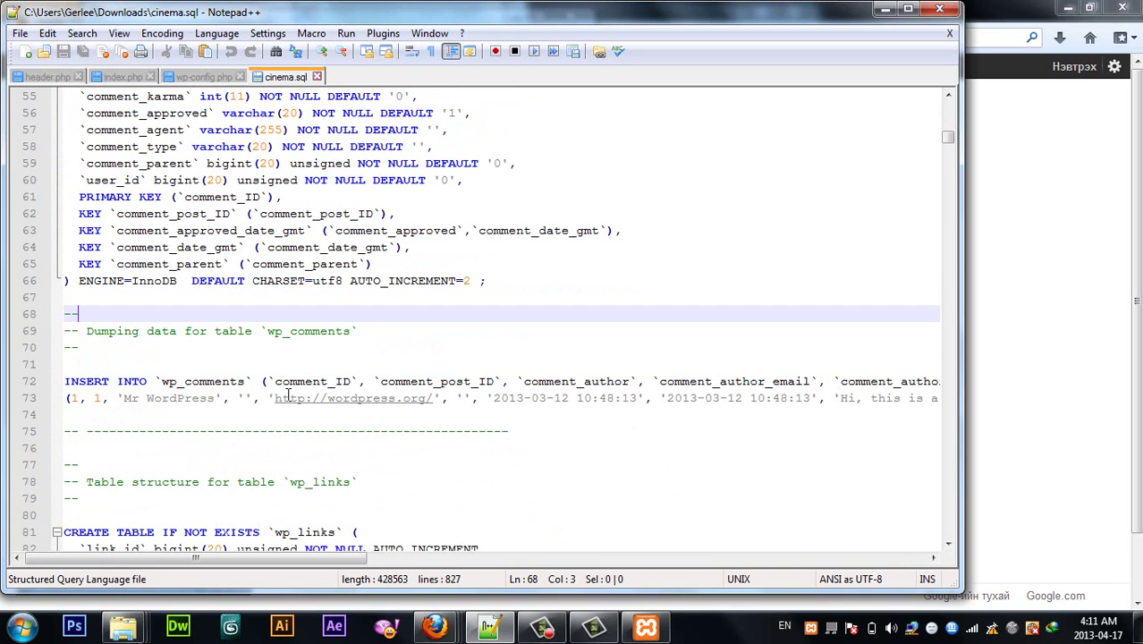
pyautogui.doubleClick(293, 381)
pyautogui.doubleClick(189, 381)
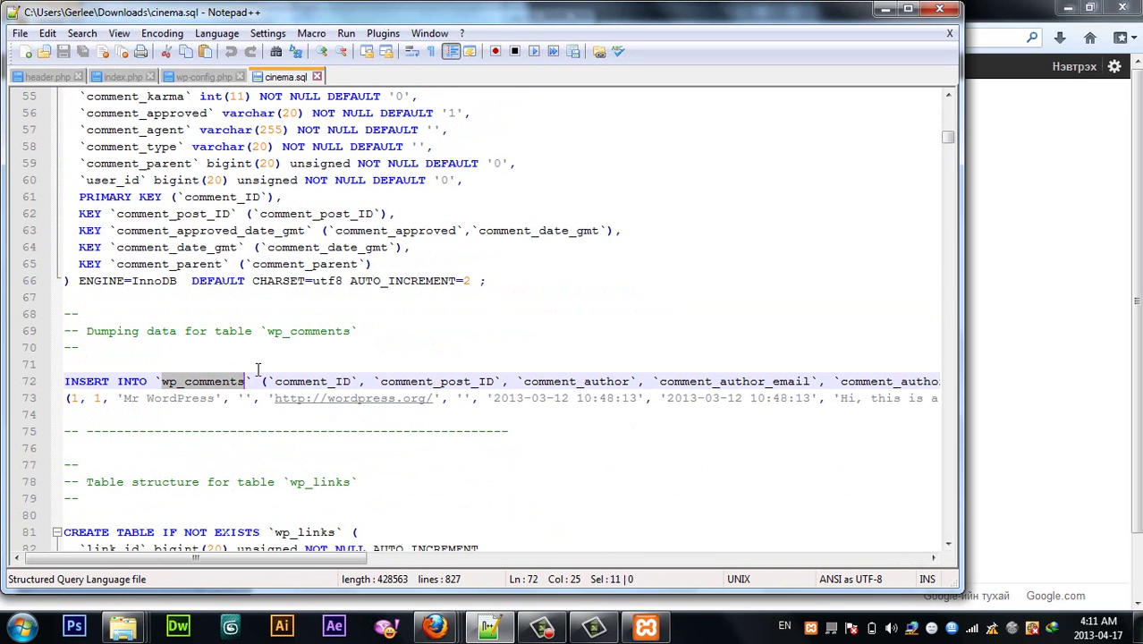
pyautogui.doubleClick(407, 379)
pyautogui.moveTo(298, 383); pyautogui.dragTo(507, 383)
pyautogui.moveTo(165, 398); pyautogui.dragTo(497, 381)
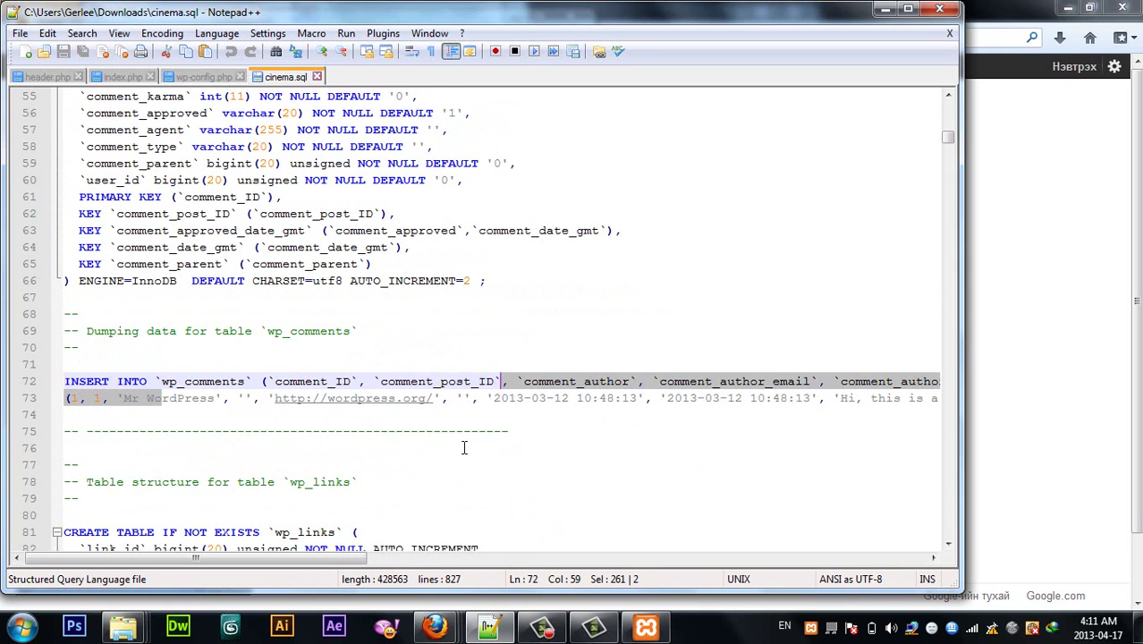
# - Look through the wp_links table structure and the option rows dumped for wp_options
pyautogui.scroll(-4, 463, 447)
pyautogui.moveTo(274, 336); pyautogui.dragTo(358, 333)
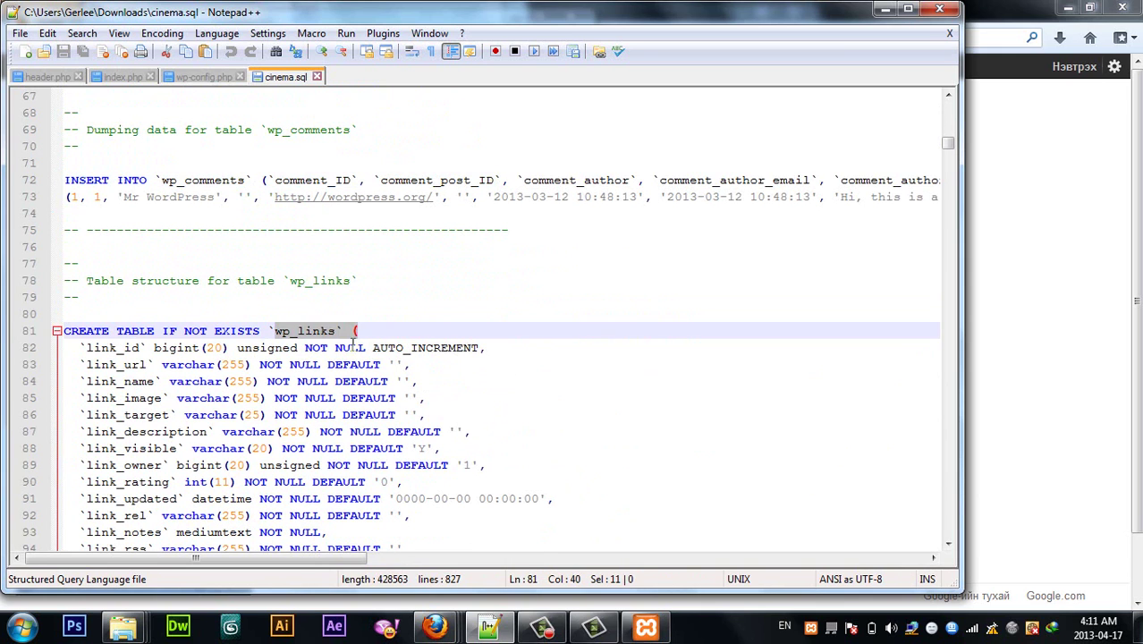
pyautogui.scroll(-18, 345, 355)
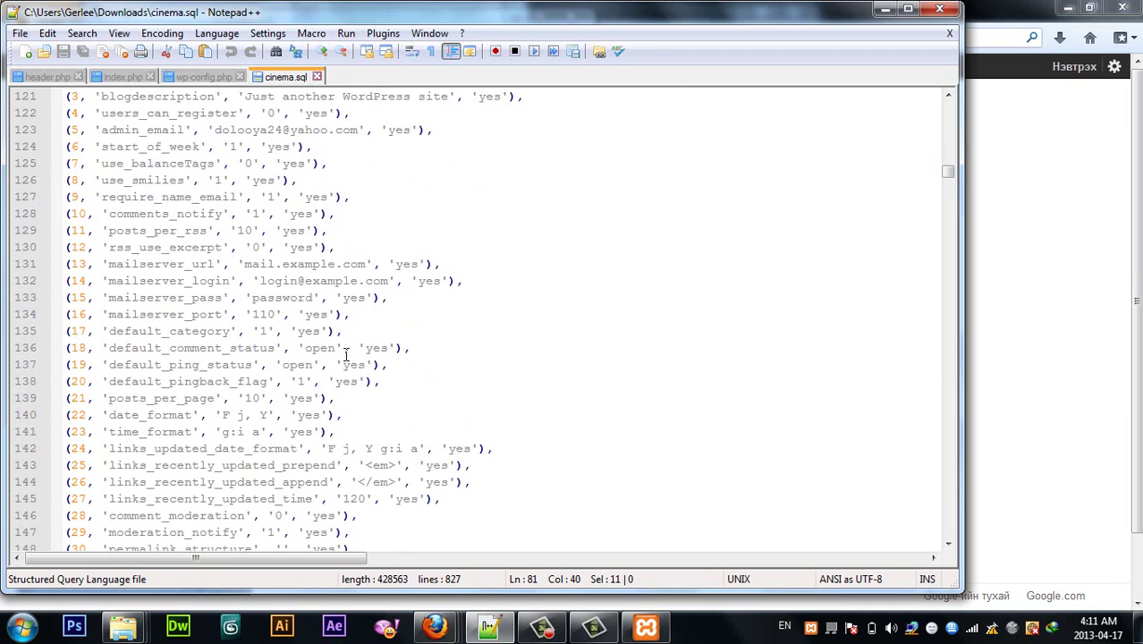
pyautogui.scroll(4, 345, 355)
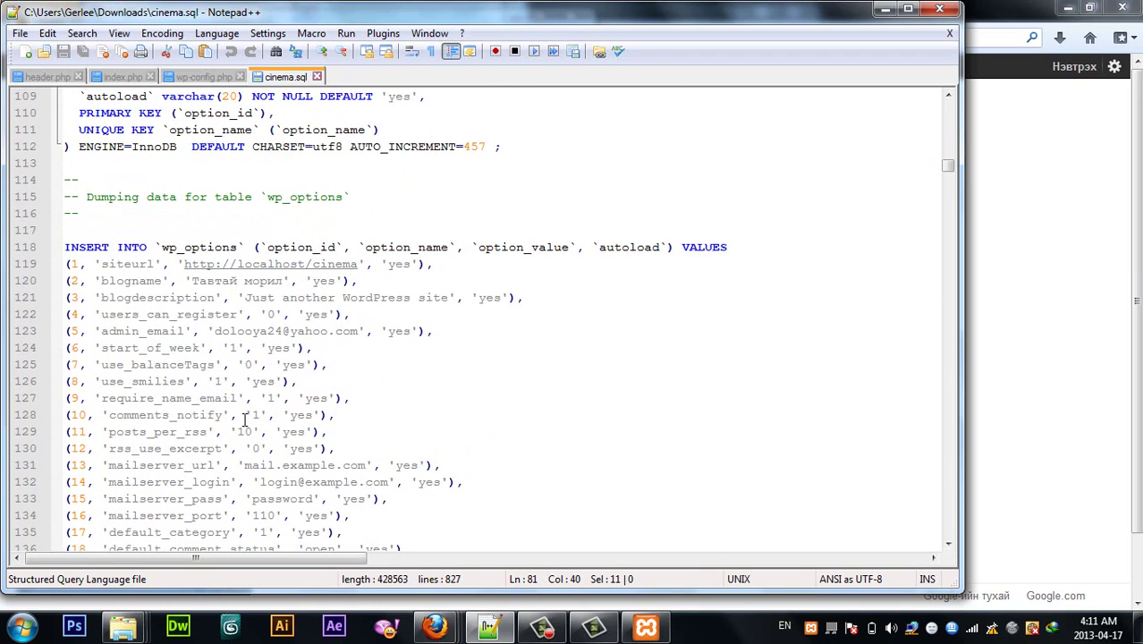
pyautogui.scroll(-9, 243, 420)
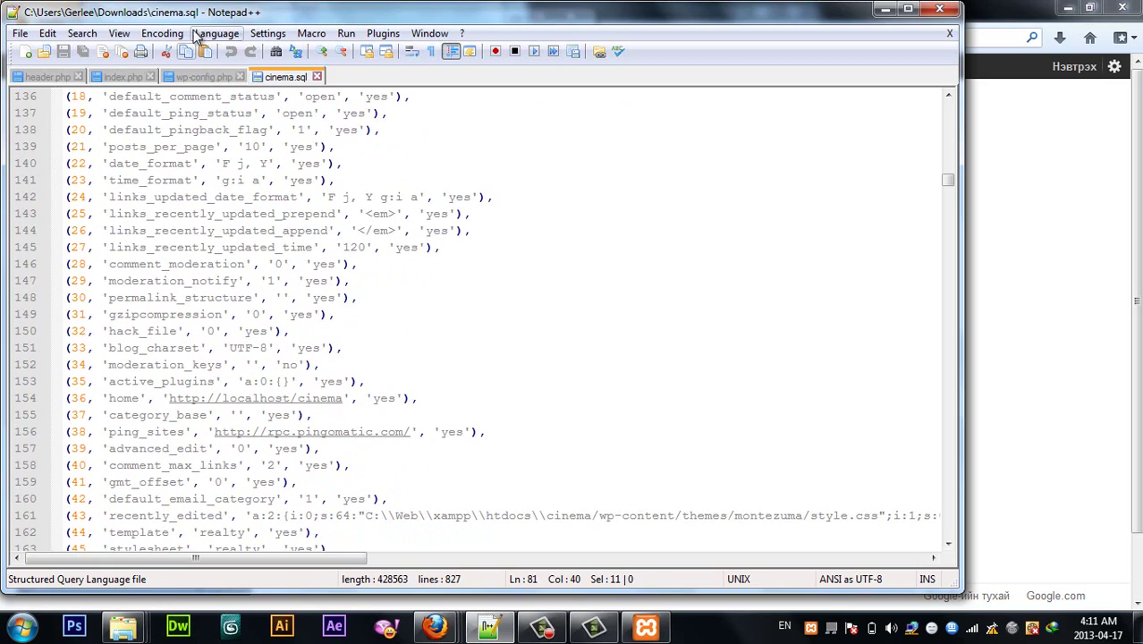
pyautogui.scroll(-16, 315, 308)
pyautogui.scroll(-20, 315, 308)
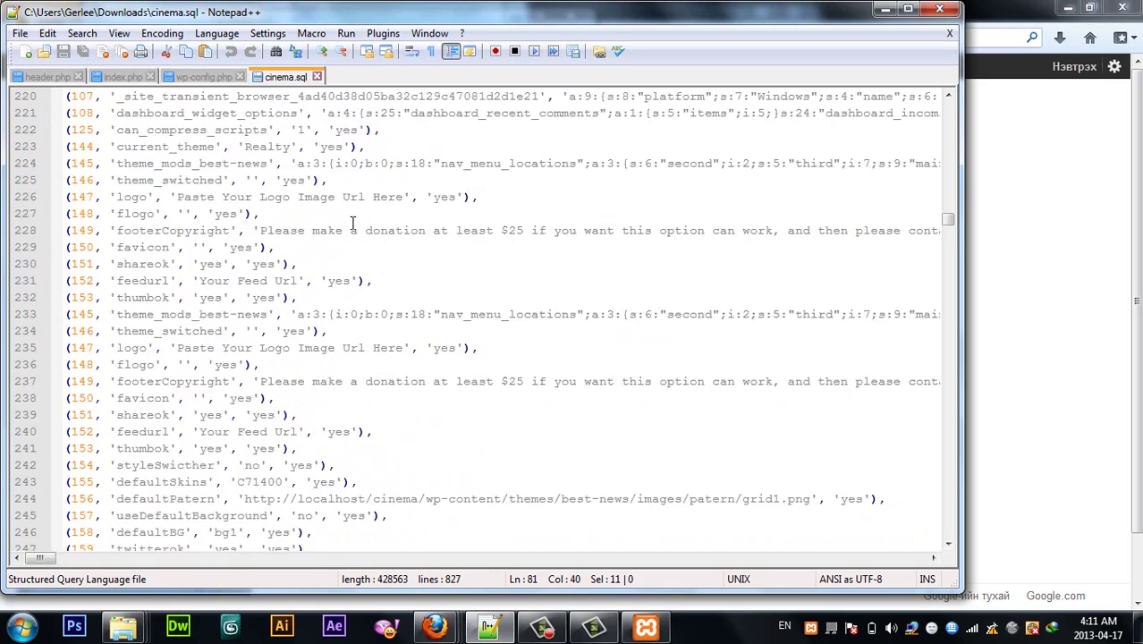
pyautogui.scroll(-1, 400, 347)
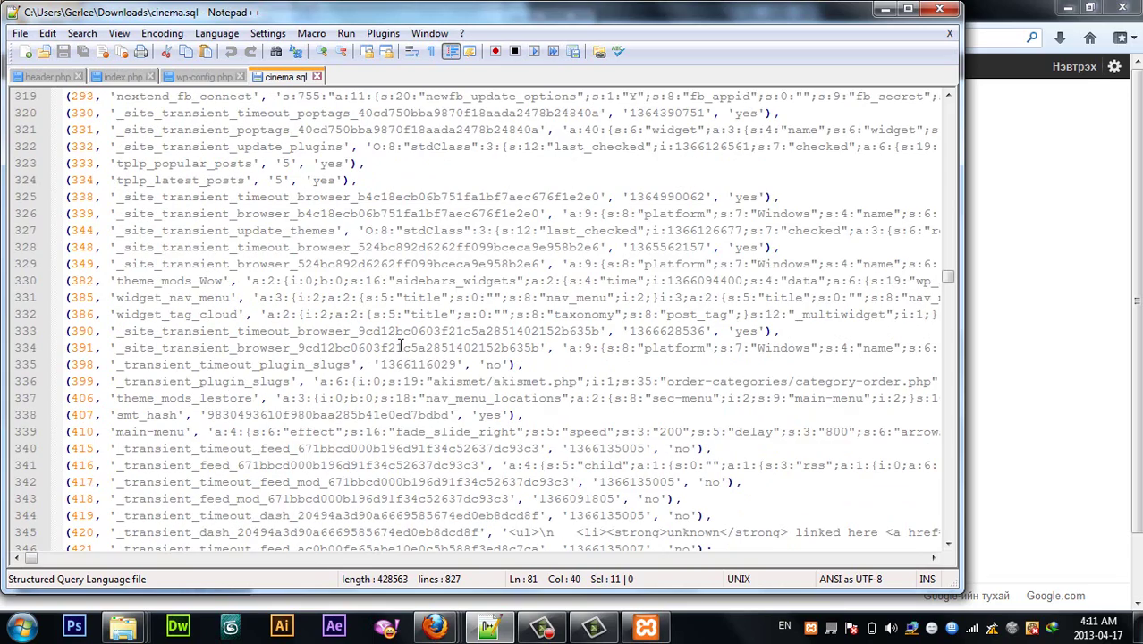
# - Examine the wp_postmeta table structure and its data rows, including the edit lock and attachment metadata entries
pyautogui.scroll(-17, 376, 320)
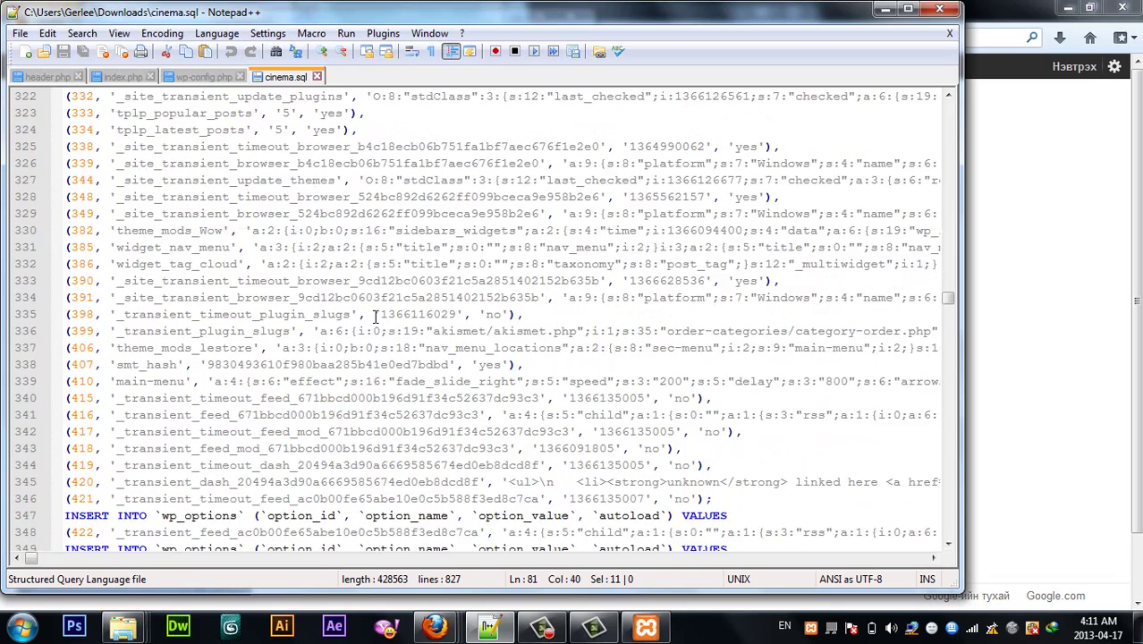
pyautogui.doubleClick(332, 381)
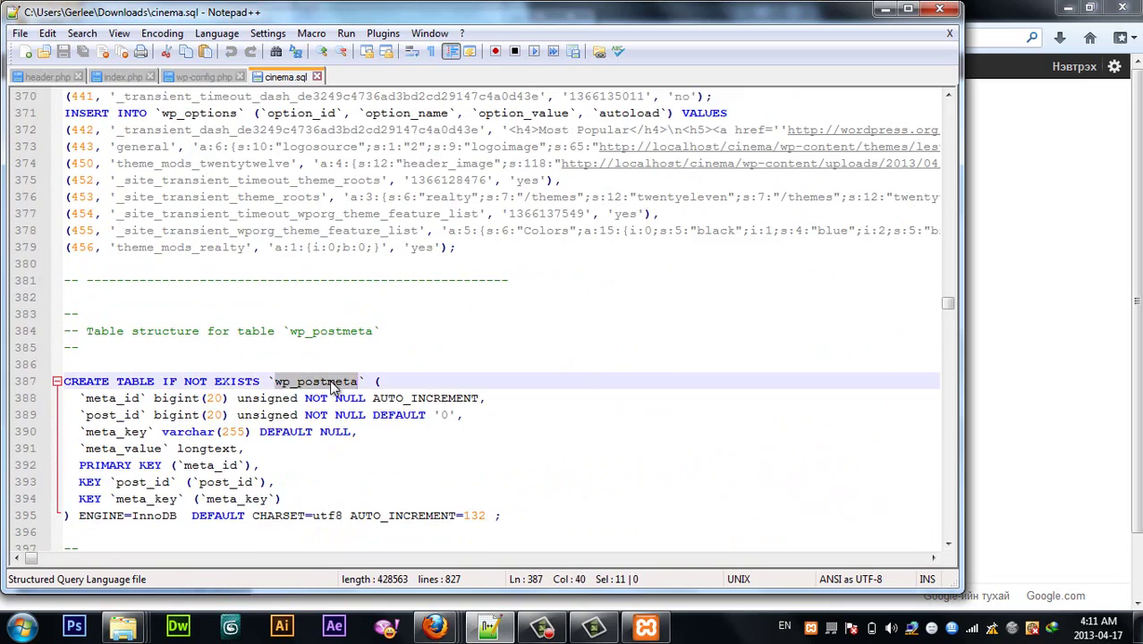
pyautogui.scroll(-8, 330, 372)
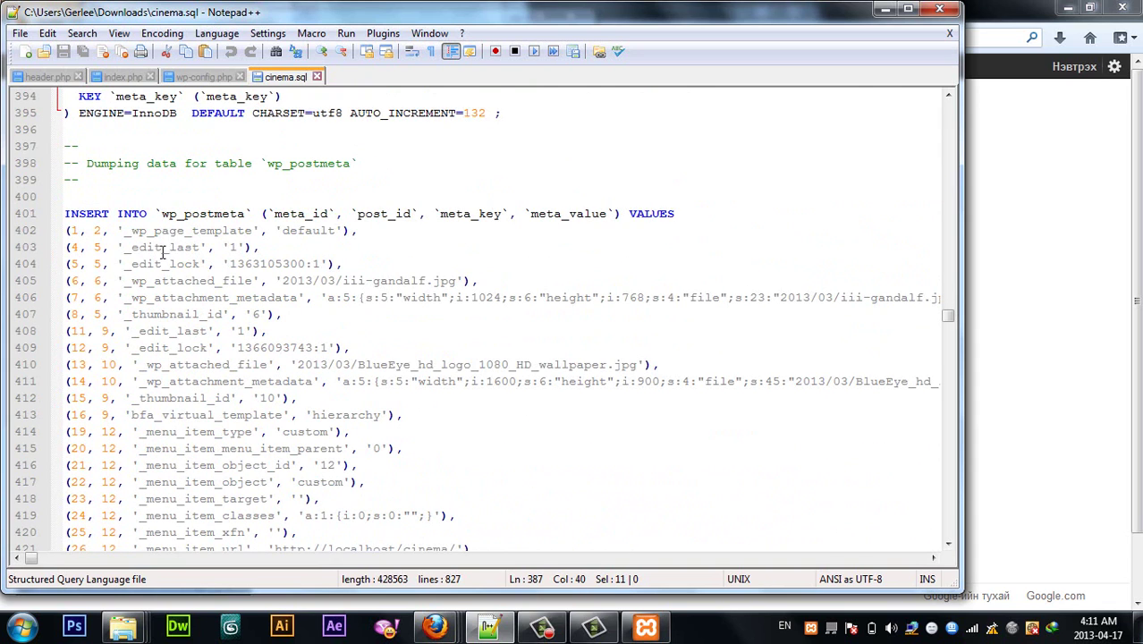
pyautogui.doubleClick(161, 263)
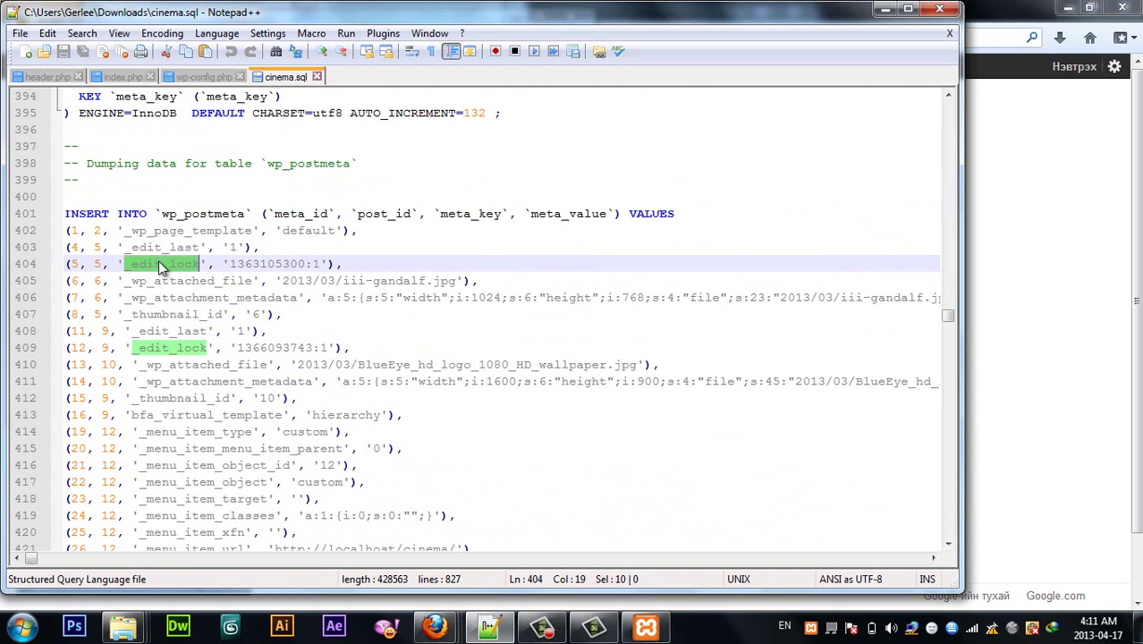
pyautogui.click(274, 280)
pyautogui.doubleClick(479, 296)
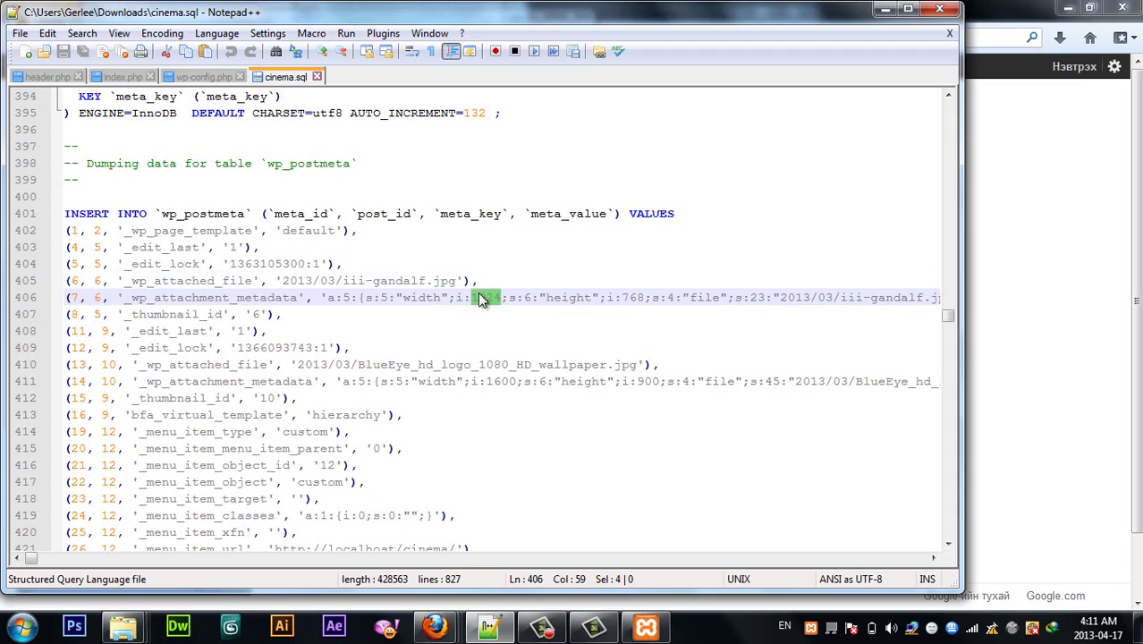
pyautogui.scroll(-11, 466, 373)
pyautogui.scroll(-20, 466, 373)
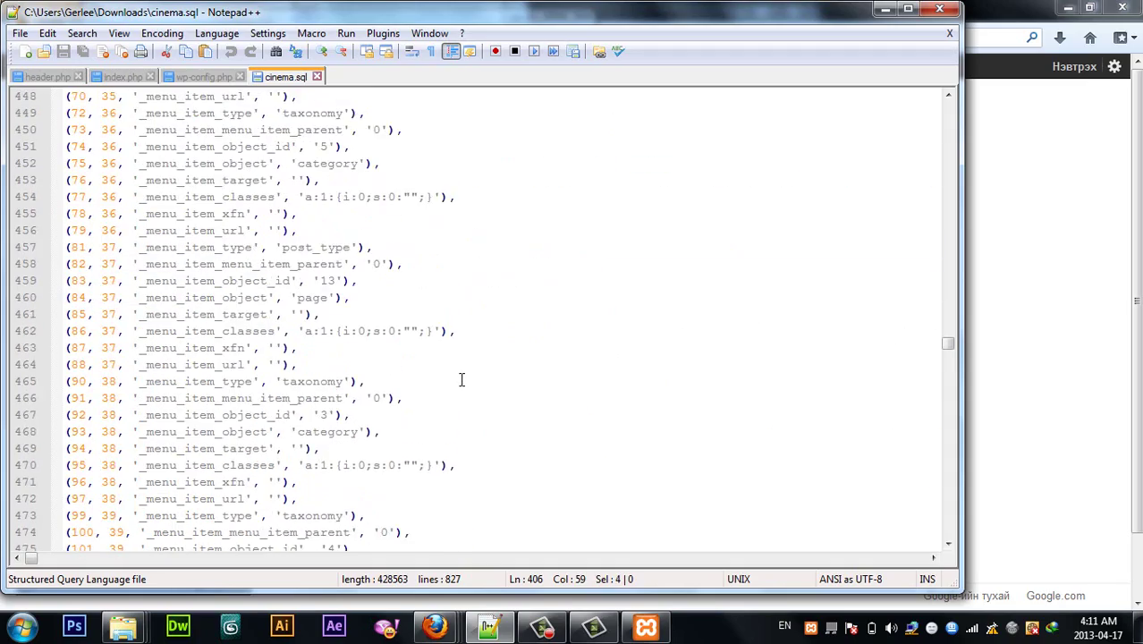
# - Examine the wp_posts INSERT data, checking the post content of the WordPress welcome post and the Mongolian-language entries
pyautogui.scroll(-1, 462, 382)
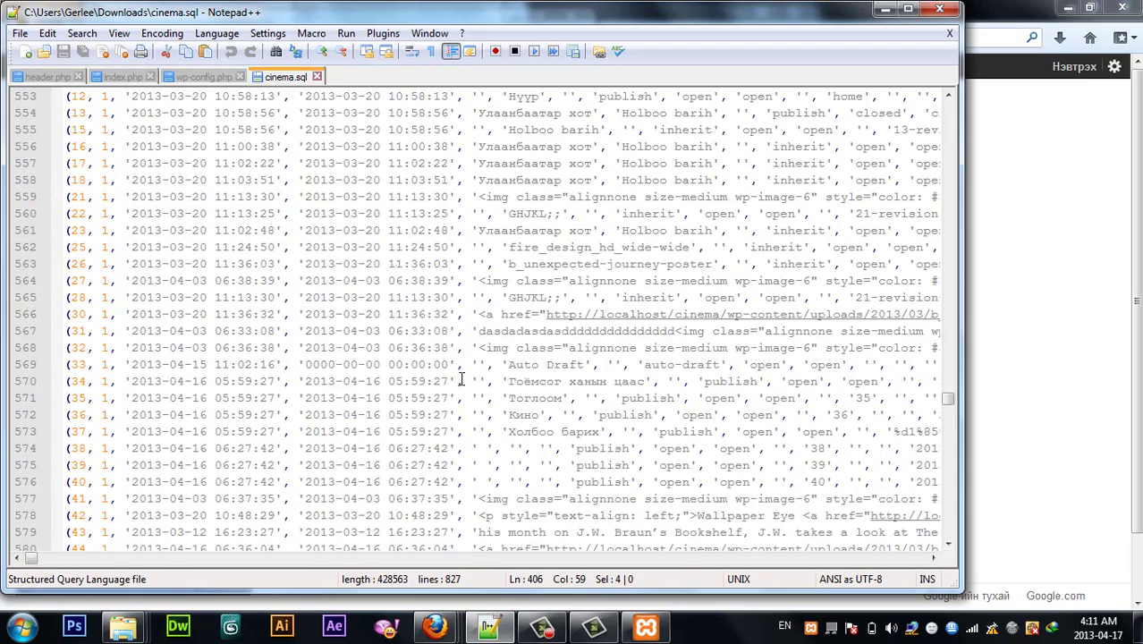
pyautogui.scroll(5, 437, 367)
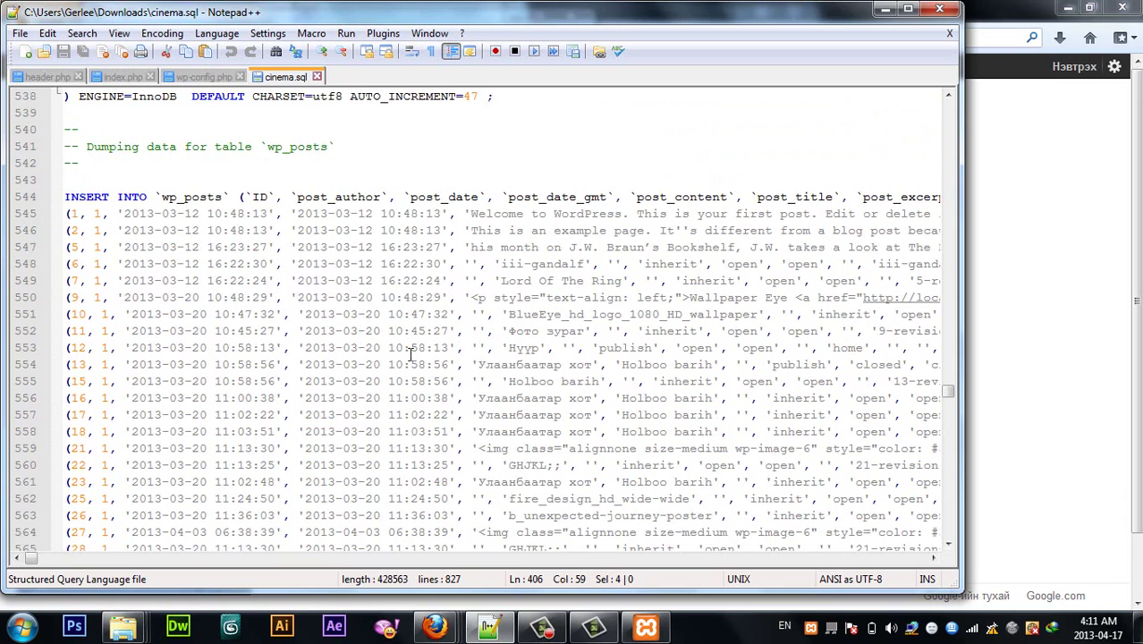
pyautogui.doubleClick(195, 198)
pyautogui.moveTo(474, 214); pyautogui.dragTo(629, 219)
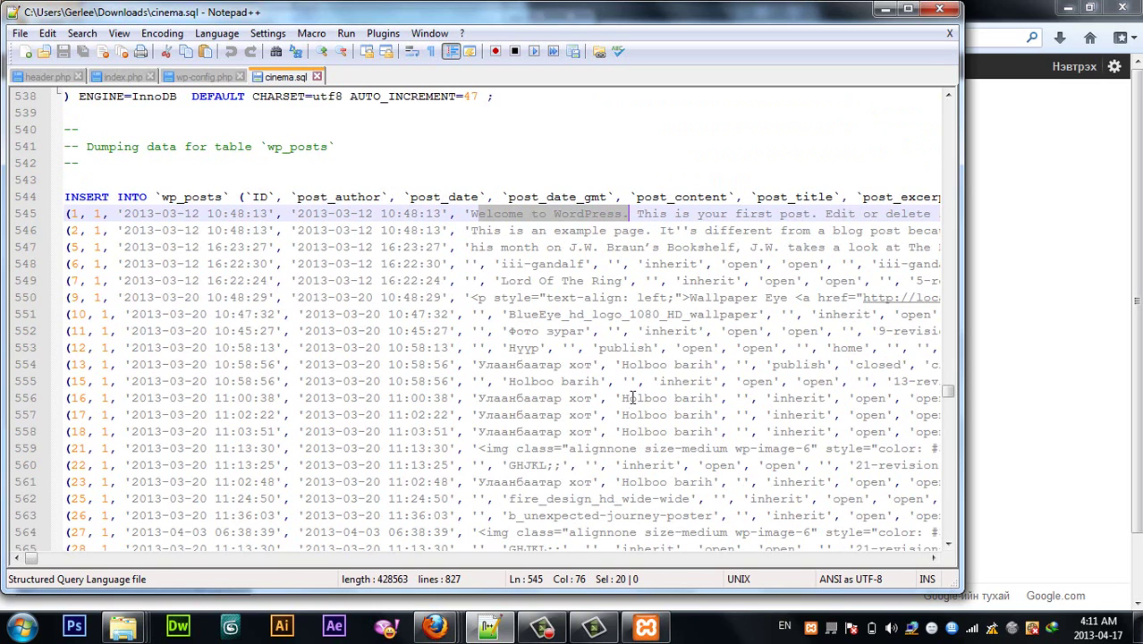
pyautogui.scroll(-8, 665, 376)
pyautogui.scroll(2, 587, 378)
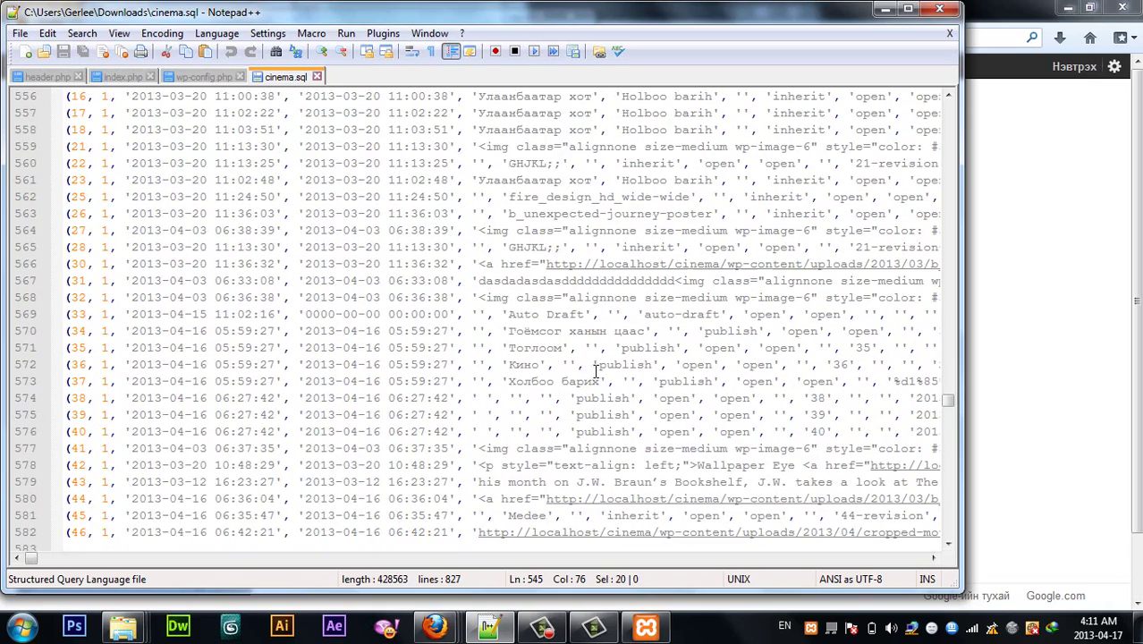
pyautogui.moveTo(472, 181); pyautogui.dragTo(587, 185)
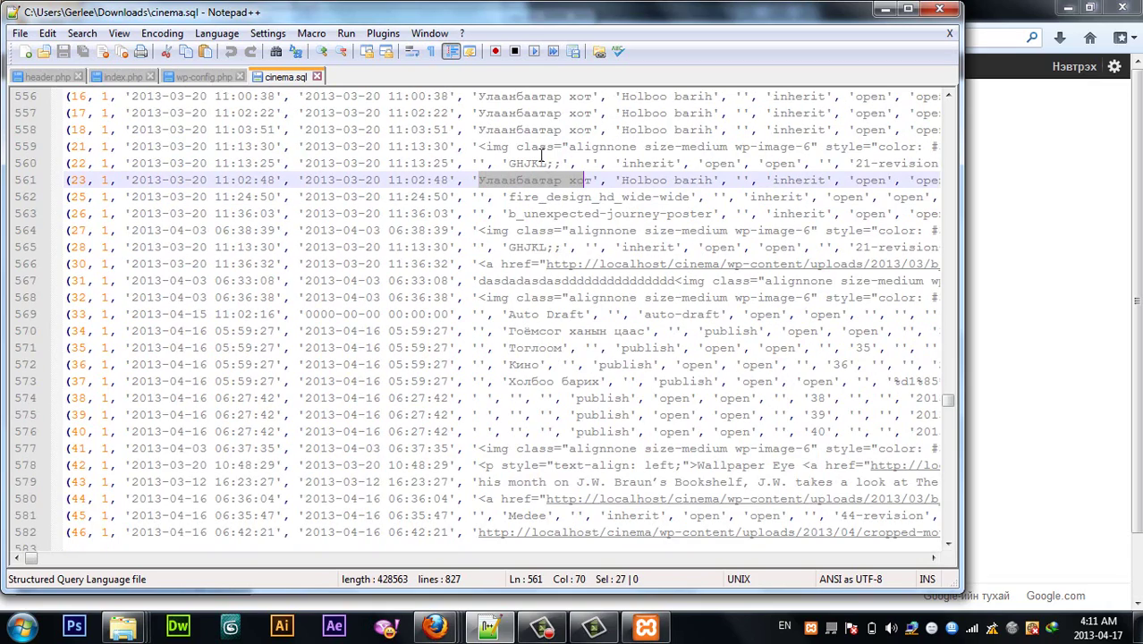
pyautogui.moveTo(491, 131); pyautogui.dragTo(624, 134)
pyautogui.scroll(-5, 577, 353)
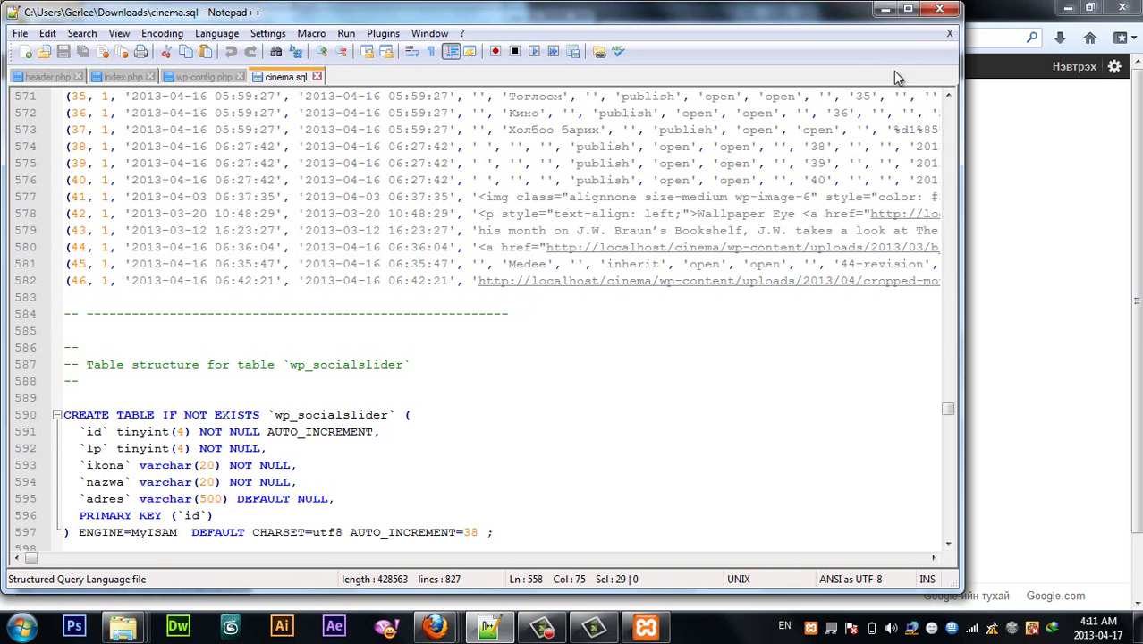
# - Minimize Notepad++ and return to the cinema database export page in phpMyAdmin in Firefox
pyautogui.click(884, 9)
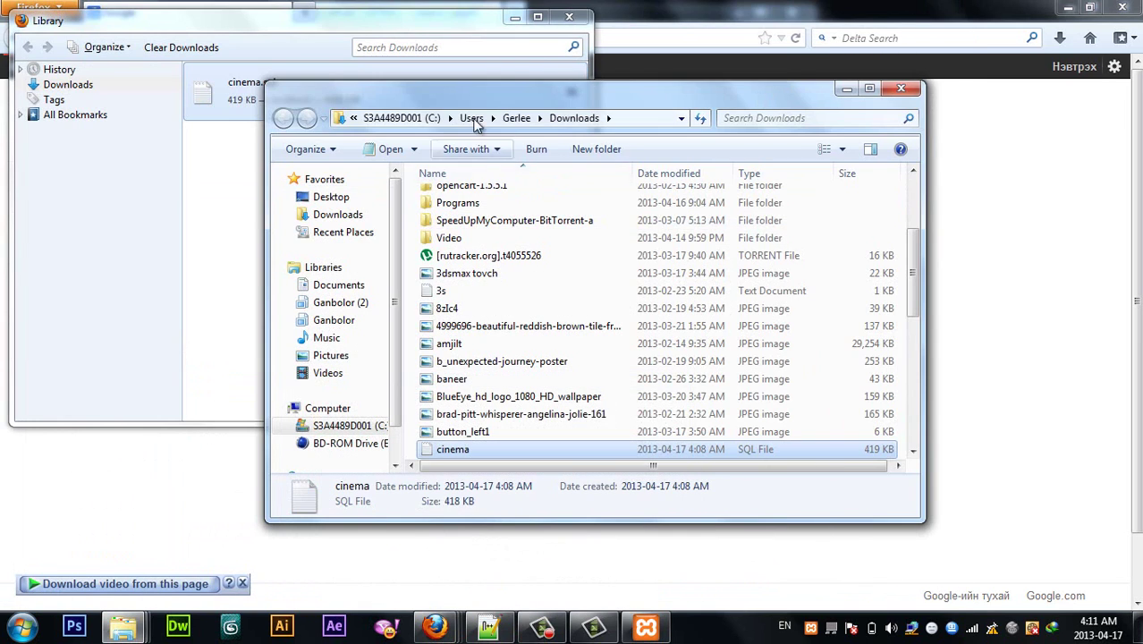
pyautogui.click(602, 63)
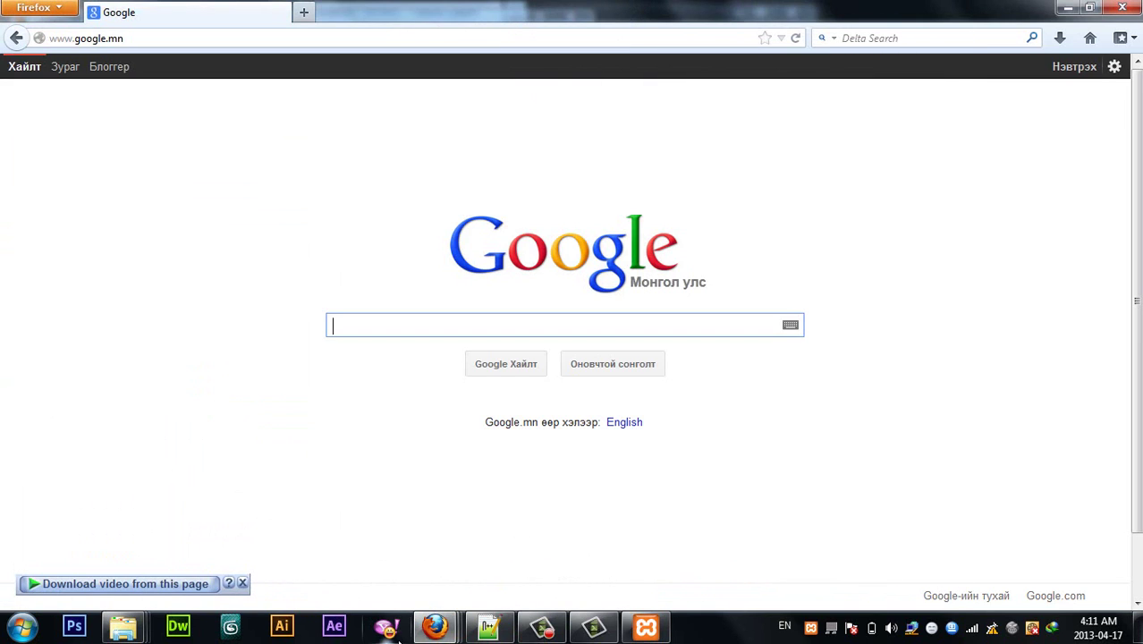
pyautogui.moveTo(436, 626)
pyautogui.click(316, 531)
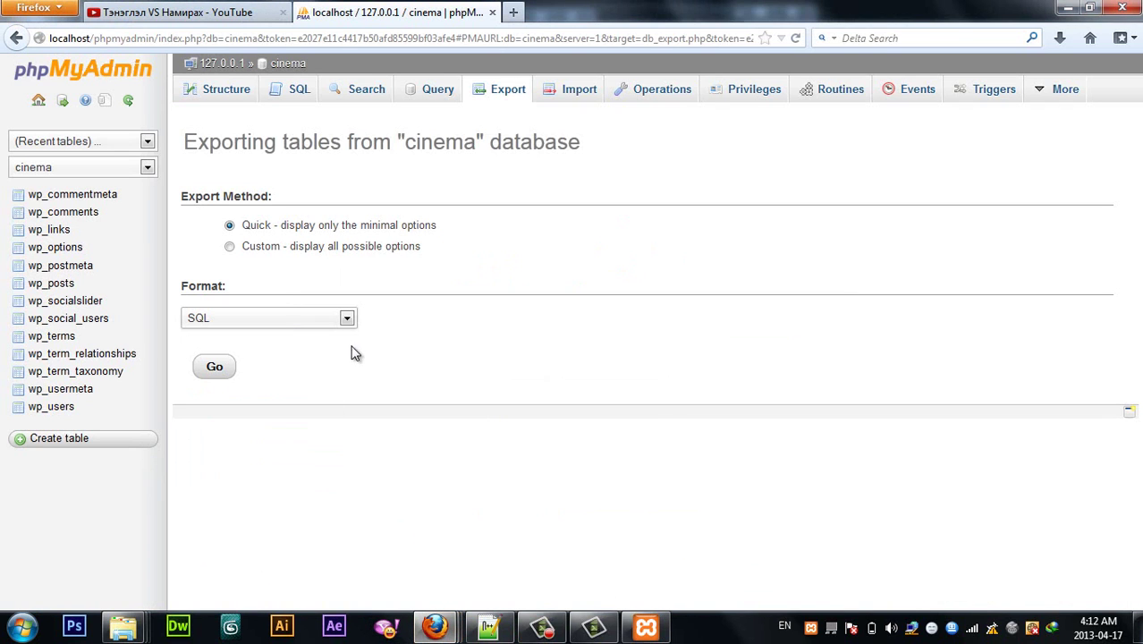
# - Open the server-level import page from the phpMyAdmin home page and review its file selection, partial import and format options
pyautogui.click(44, 74)
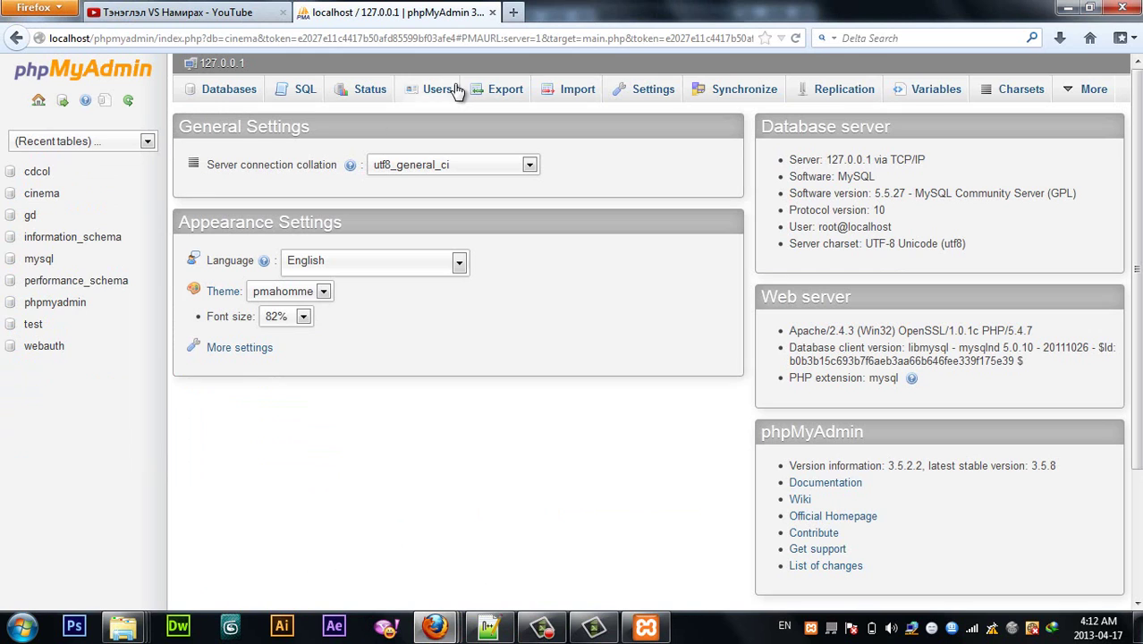
pyautogui.click(580, 92)
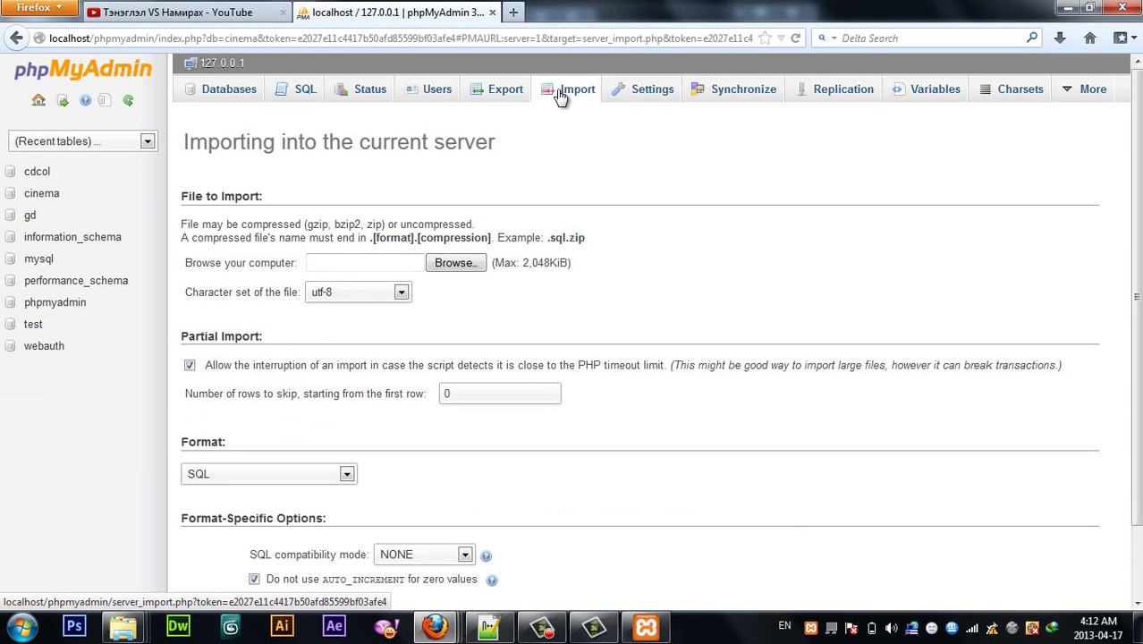
pyautogui.click(454, 264)
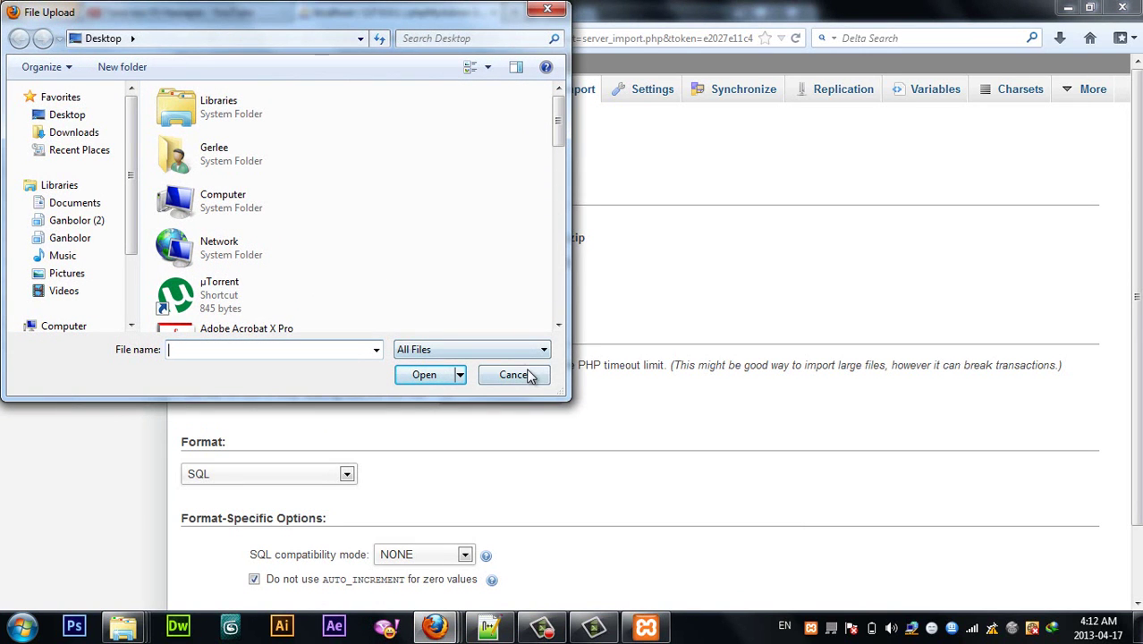
pyautogui.click(528, 376)
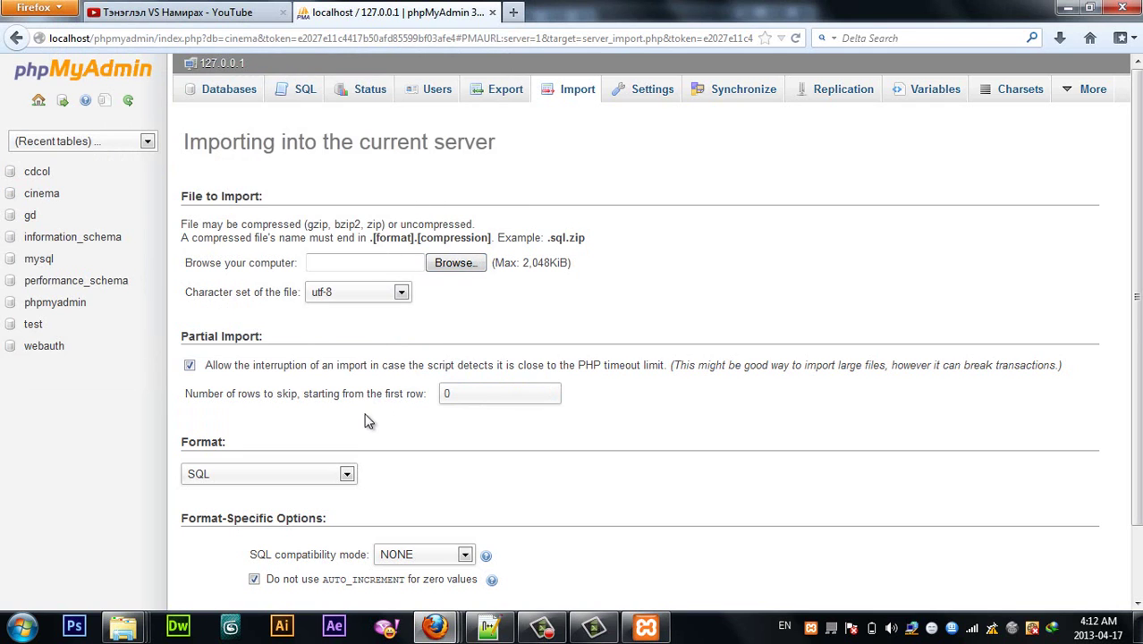
pyautogui.scroll(-2, 367, 420)
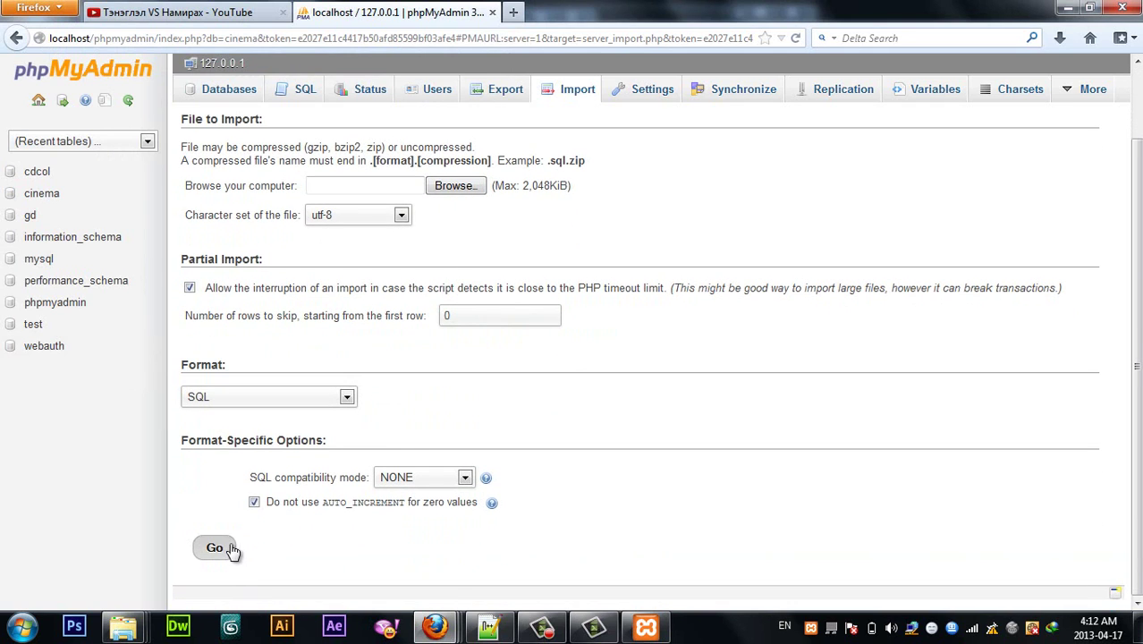
pyautogui.scroll(2, 401, 425)
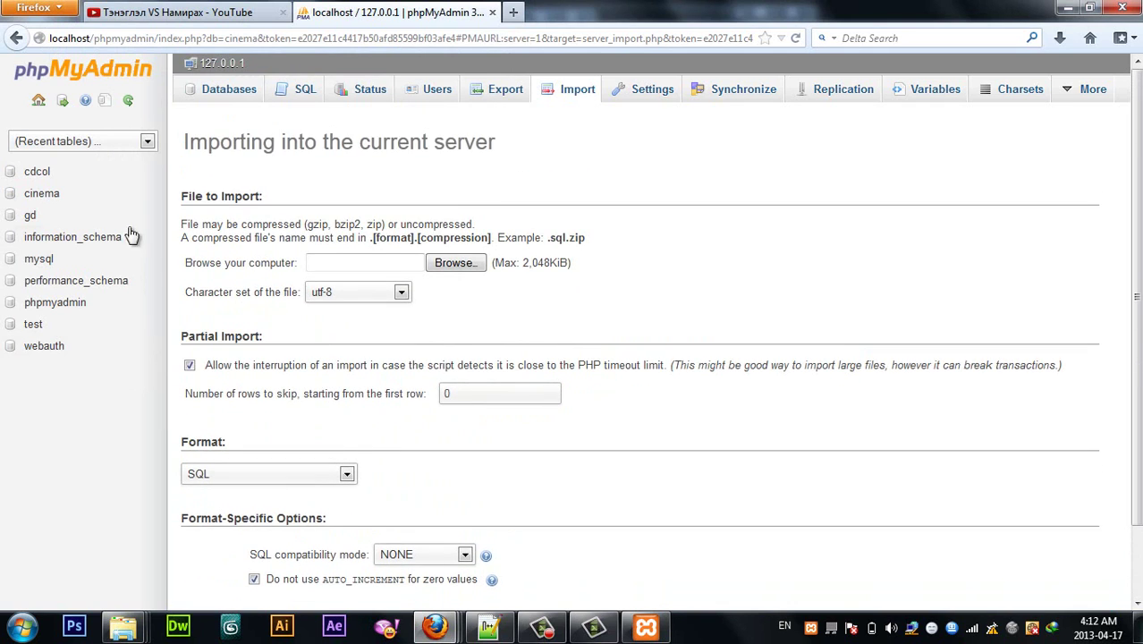
# - Open the cinema database's structure page and look over its list of WordPress tables
pyautogui.click(49, 200)
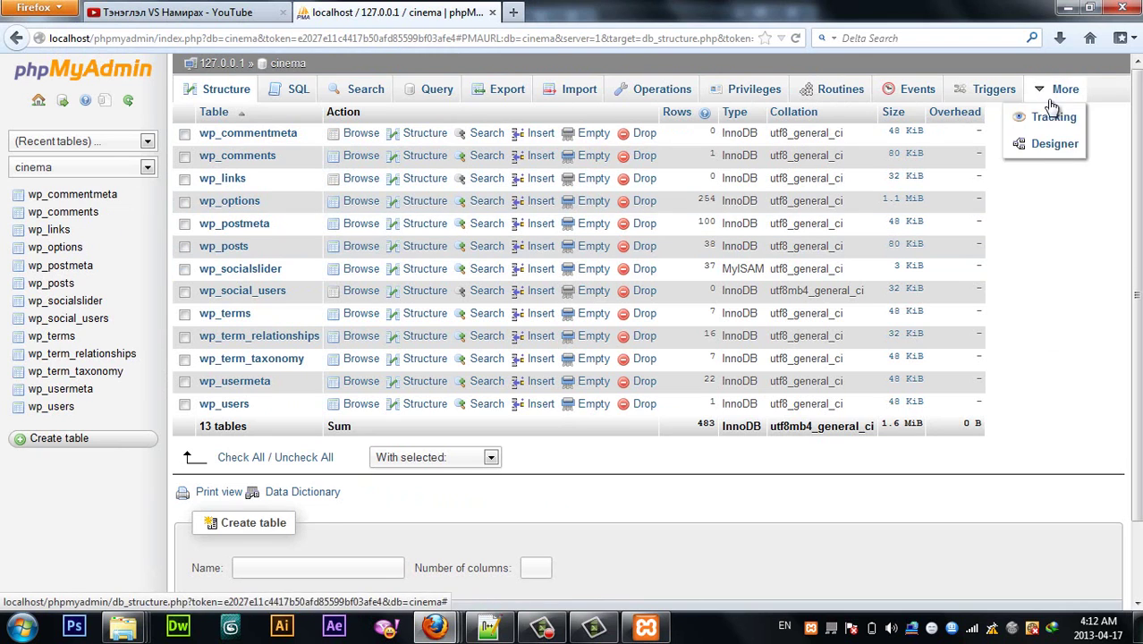
pyautogui.click(38, 101)
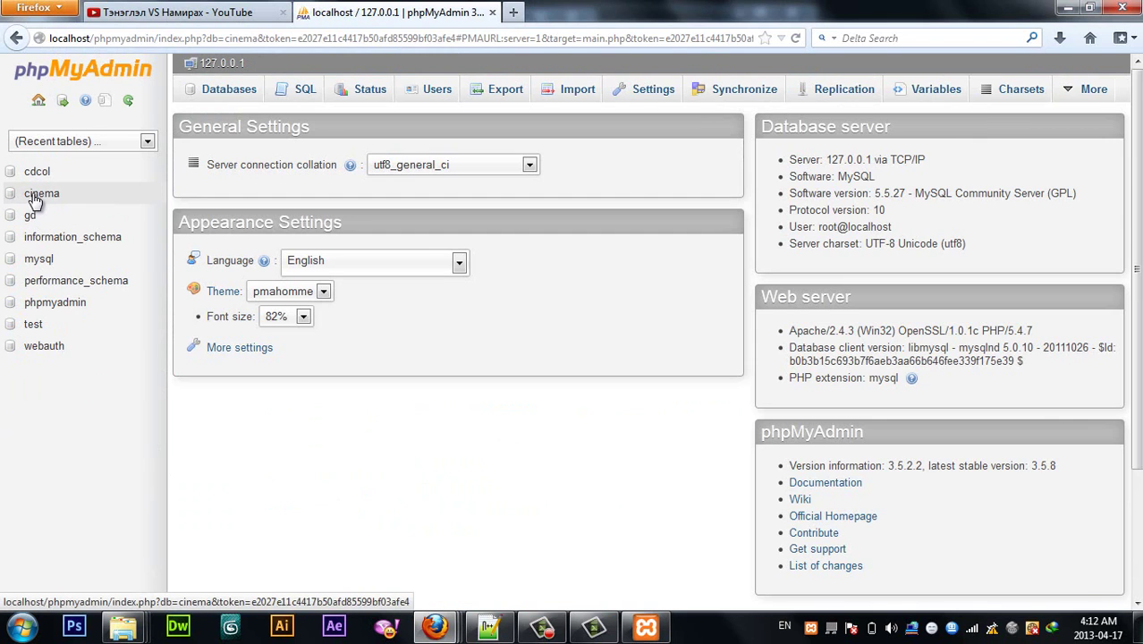
pyautogui.click(33, 196)
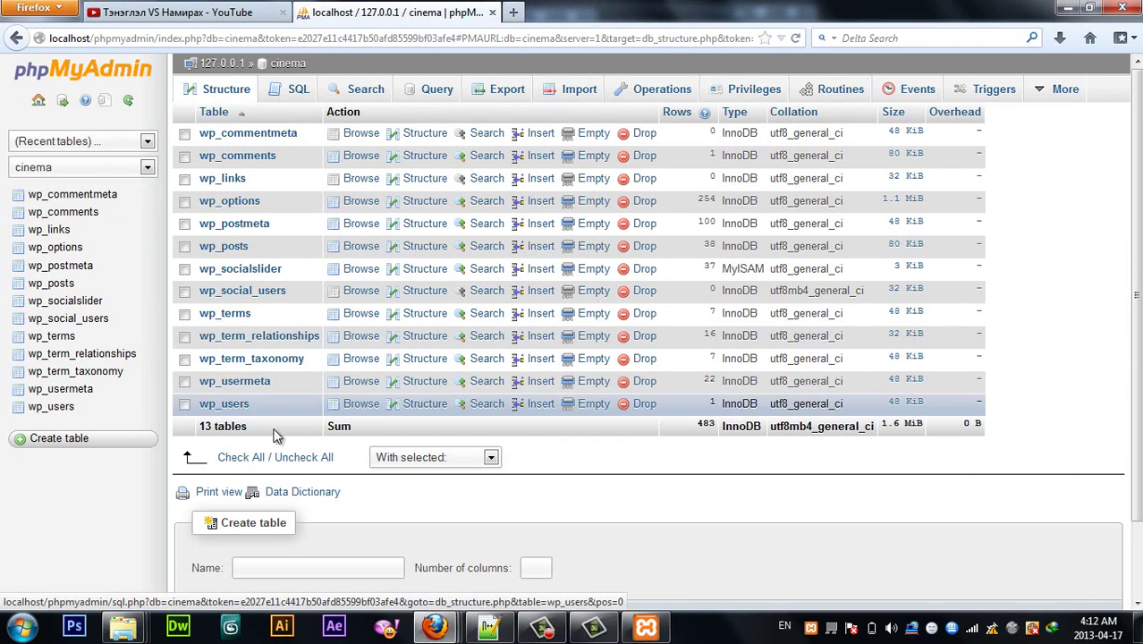
pyautogui.scroll(-2, 475, 515)
pyautogui.scroll(2, 483, 486)
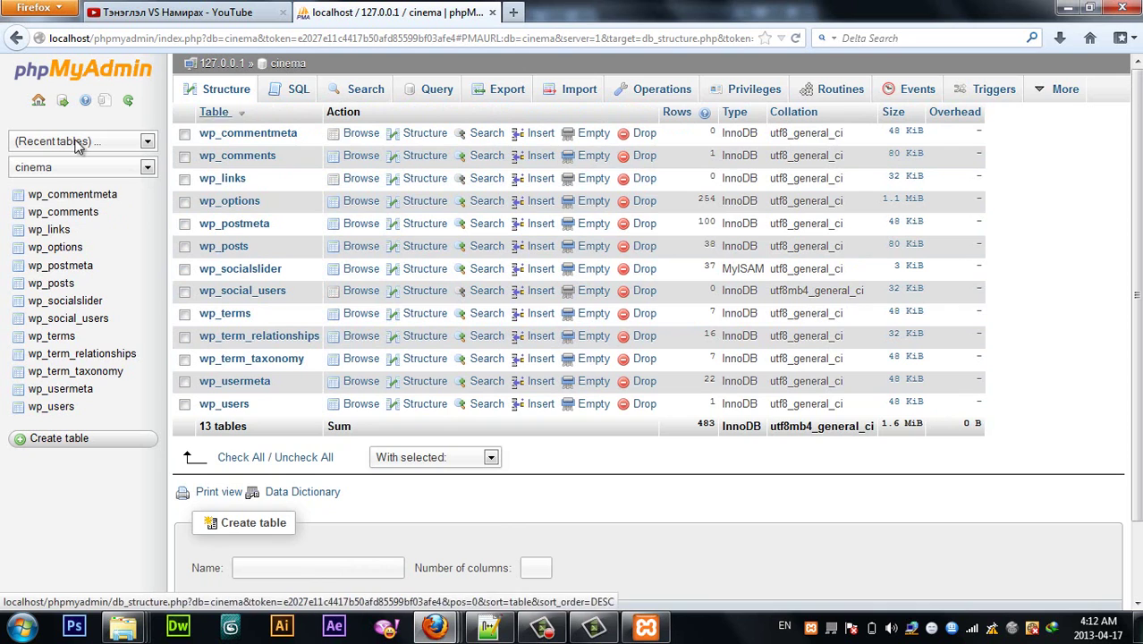
# - Return to the phpMyAdmin home page and check the language and server connection collation choices
pyautogui.click(39, 100)
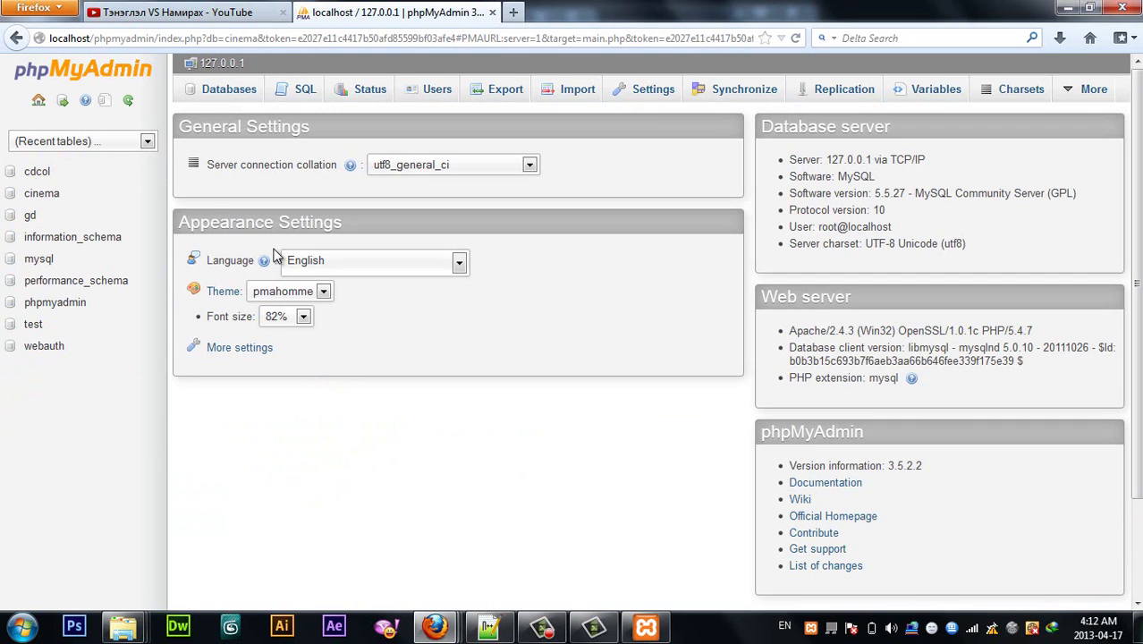
pyautogui.click(388, 262)
pyautogui.click(388, 262)
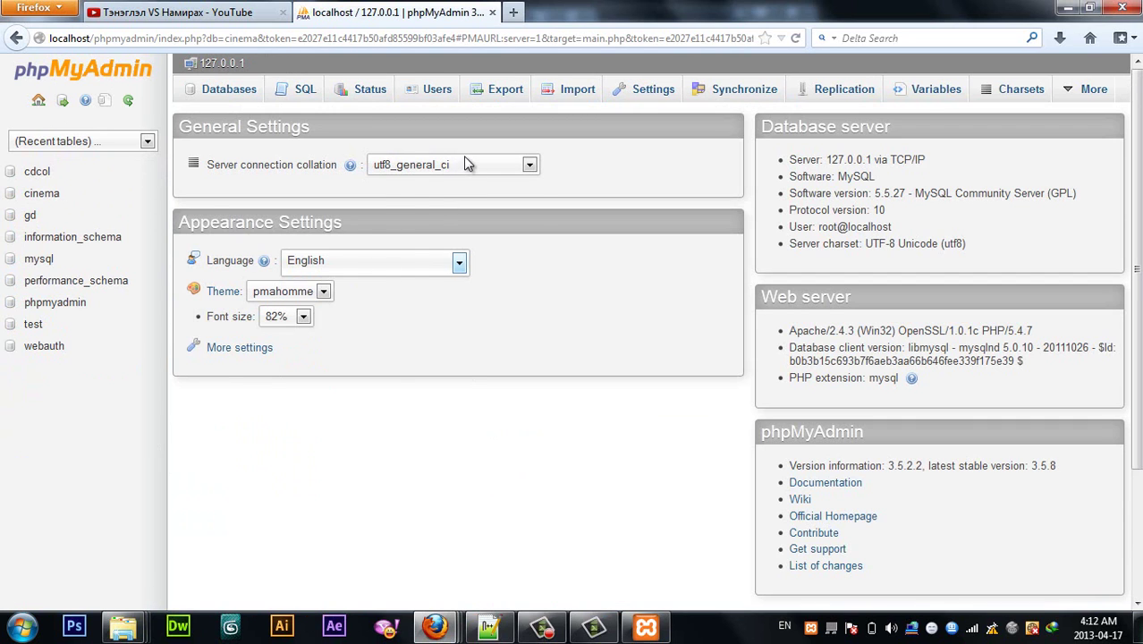
pyautogui.click(464, 165)
pyautogui.click(467, 167)
# - Reopen the cinema database's structure and view the bulk actions offered for selected tables
pyautogui.click(45, 200)
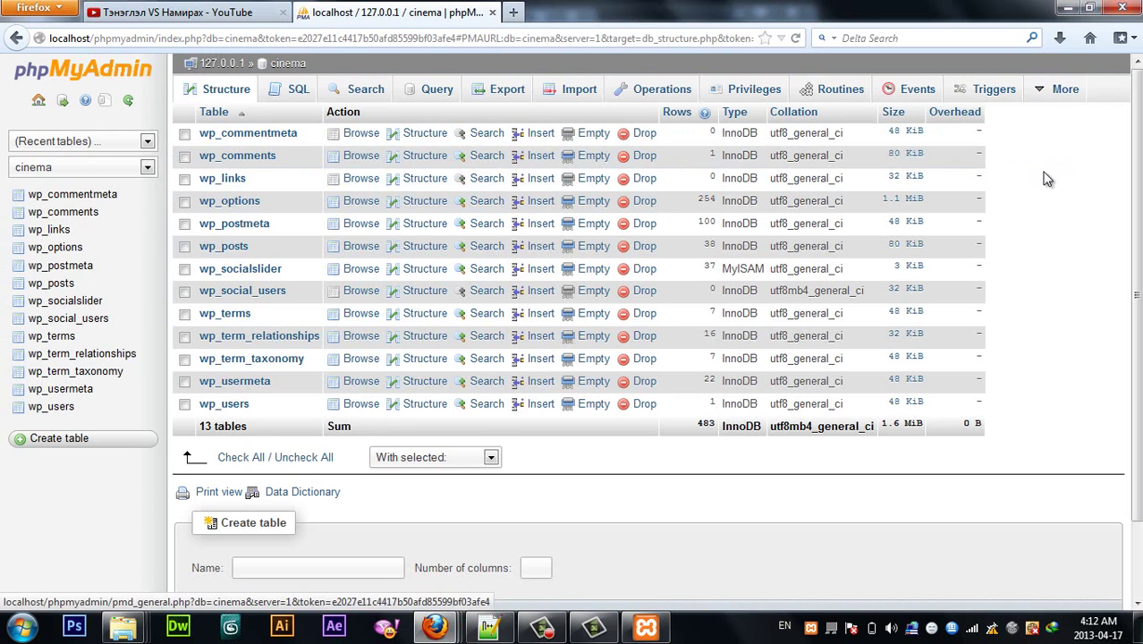
pyautogui.scroll(-2, 1019, 438)
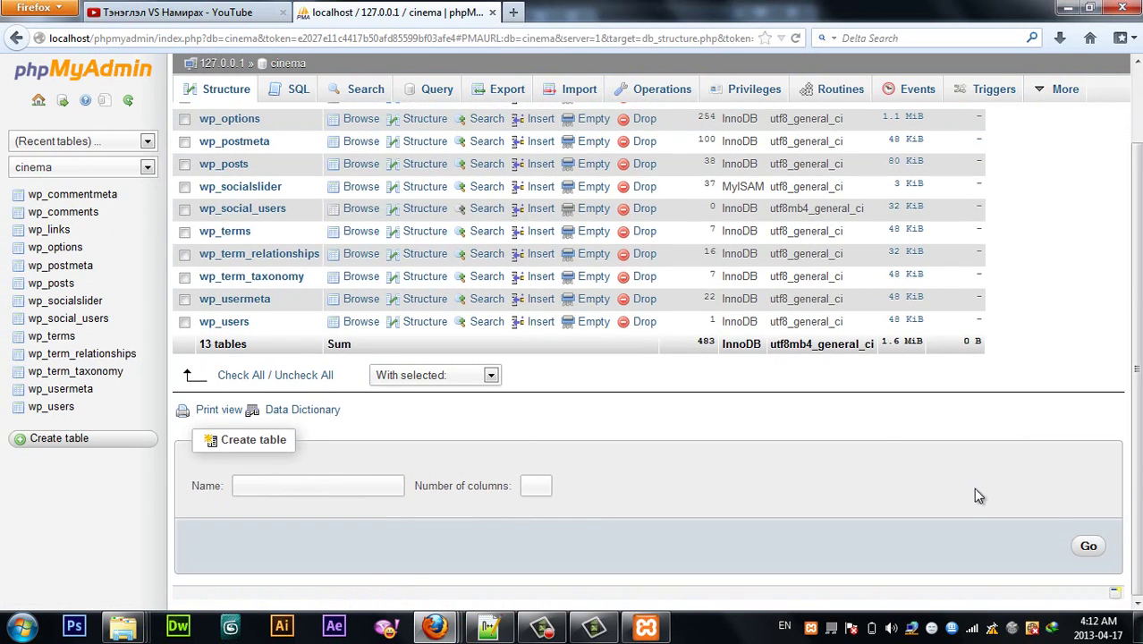
pyautogui.click(399, 377)
pyautogui.click(491, 380)
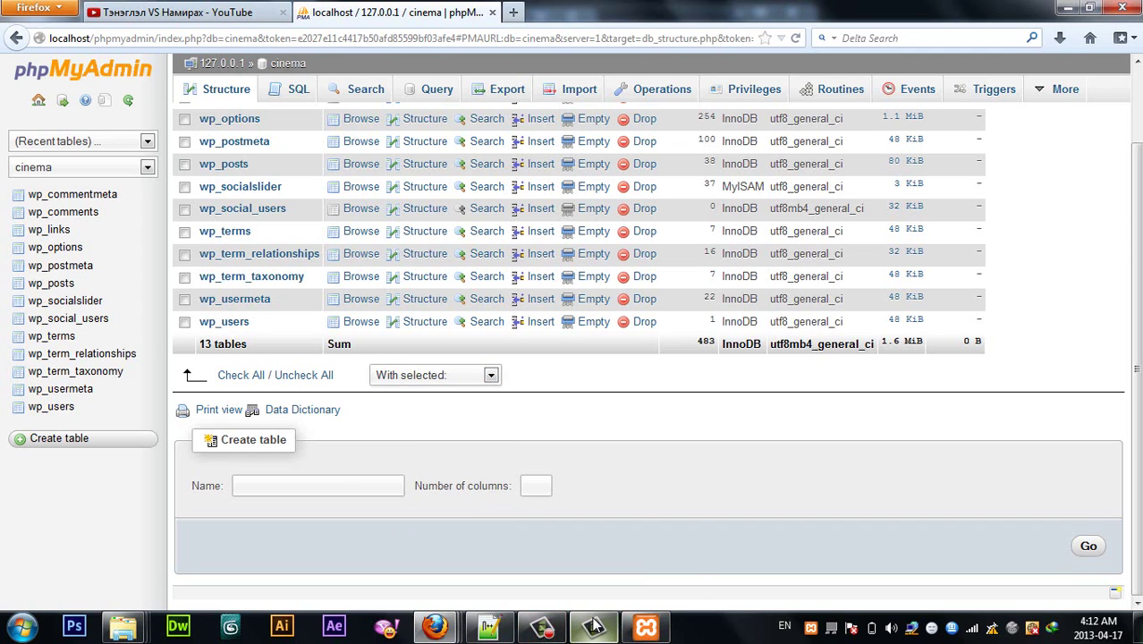
pyautogui.moveTo(597, 626)
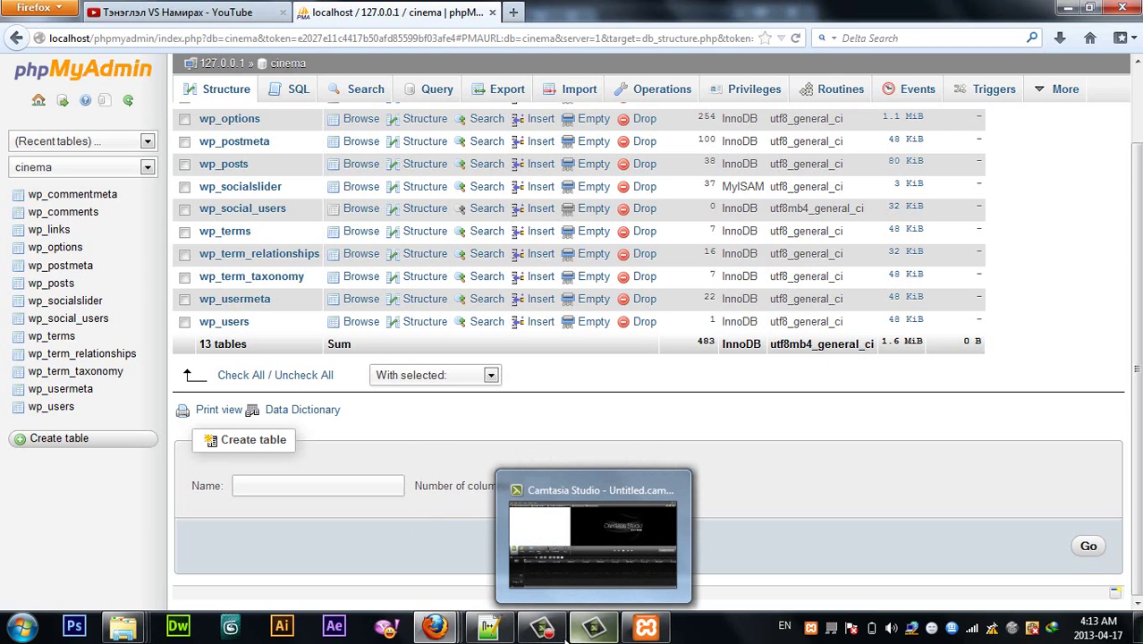
pyautogui.click(597, 626)
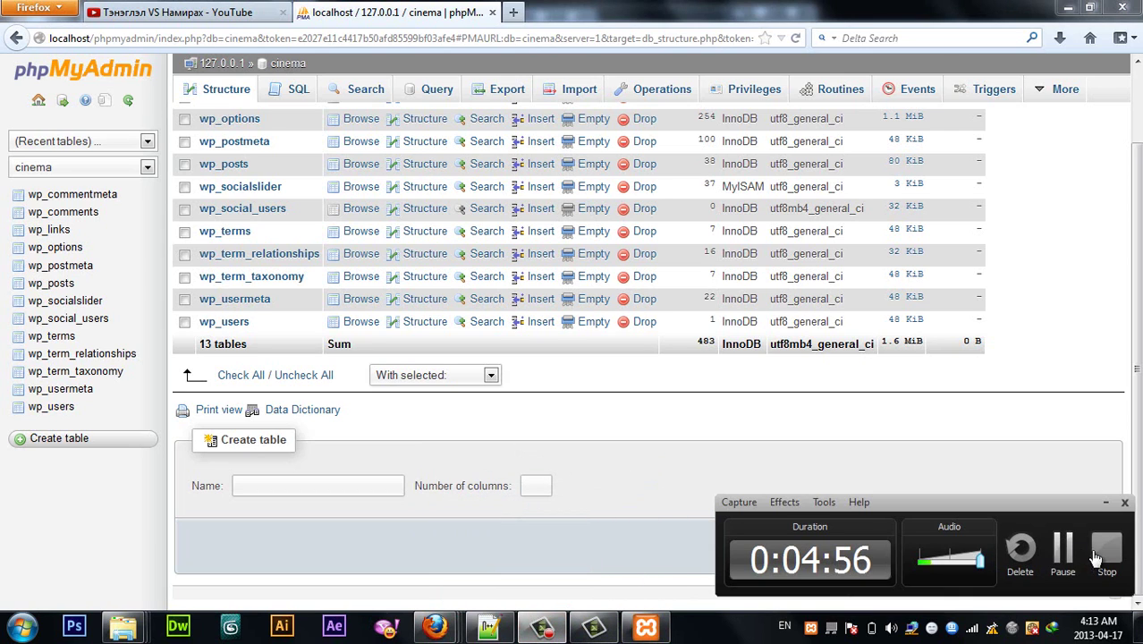